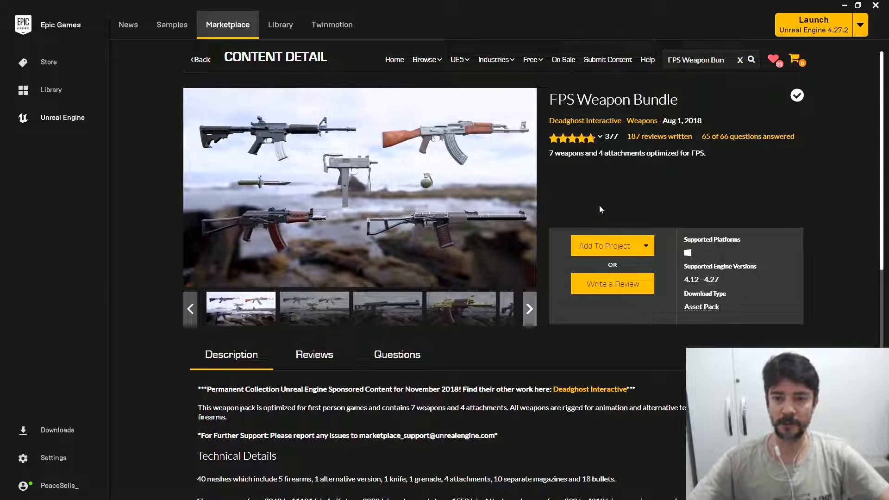
Step: Review the FPS Weapon Bundle marketplace page, checking the pack's name and its supported engine versions
{"action": "left_click_drag", "start_coordinate": [677, 99], "coordinate": [551, 102]}
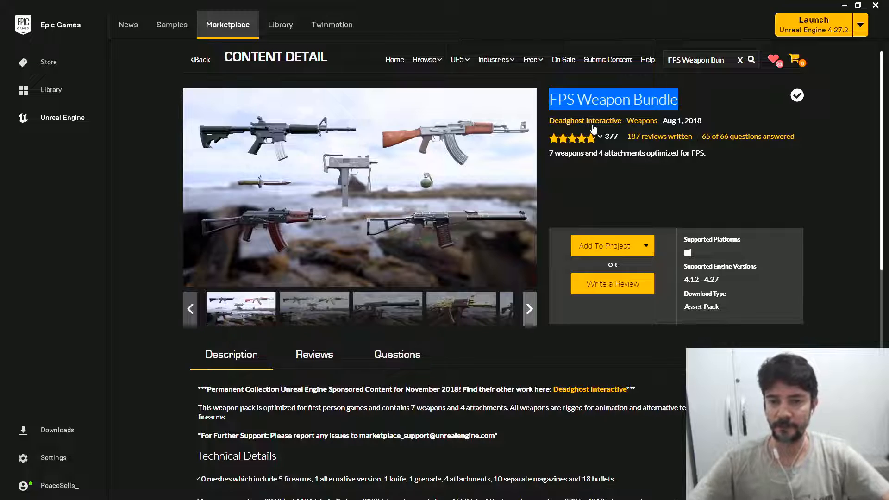
{"action": "left_click", "coordinate": [599, 207]}
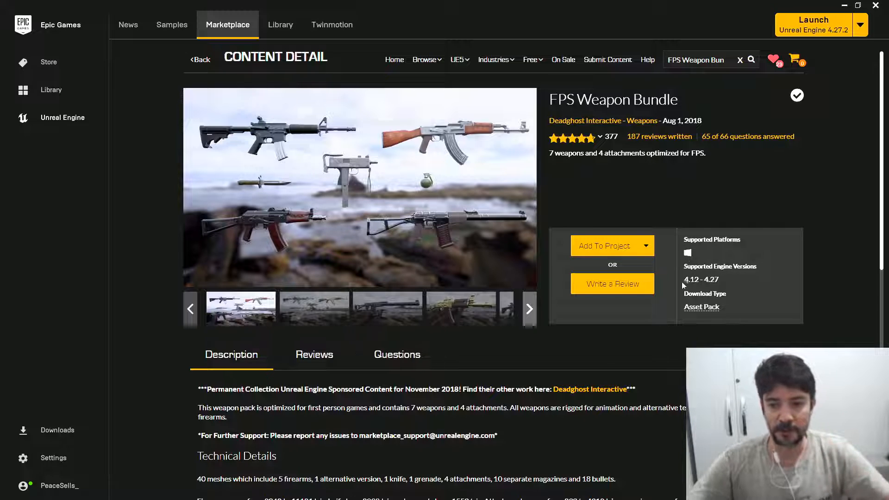
{"action": "left_click_drag", "start_coordinate": [685, 280], "coordinate": [715, 279]}
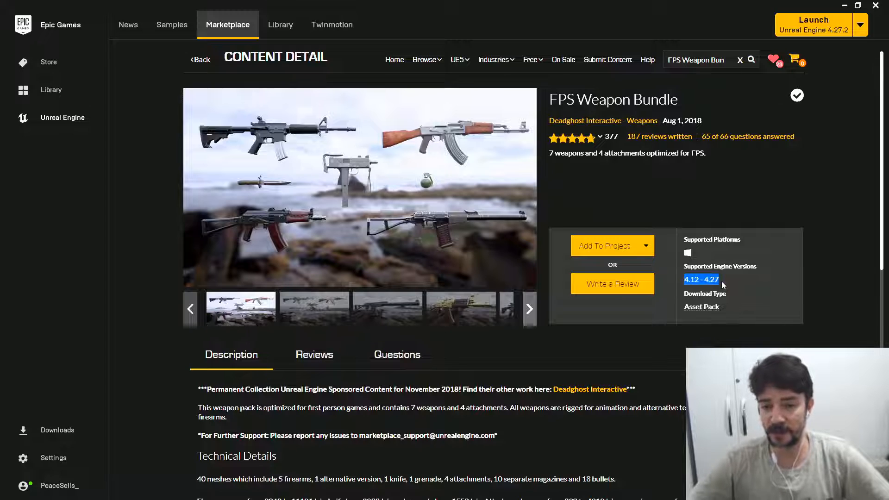
{"action": "left_click", "coordinate": [638, 196]}
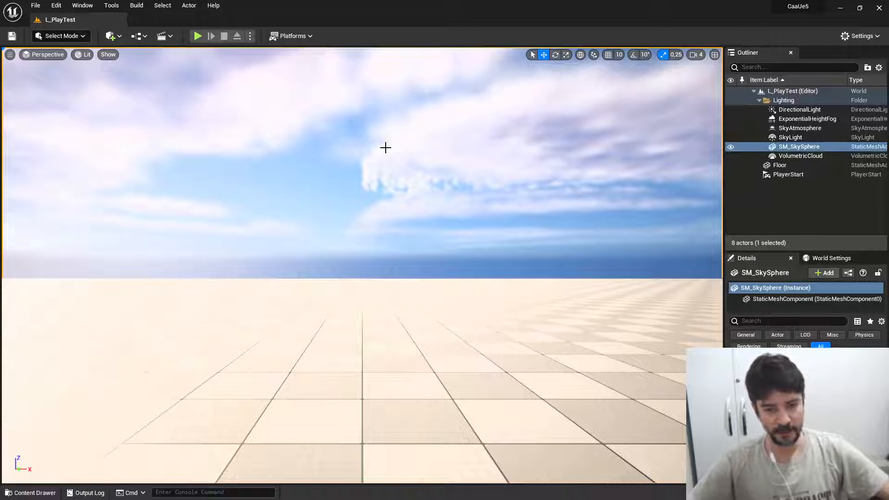
Step: In the CustomizableArmsAnims Rifle meshes folder, delete SK_LowPolyAk_Skeleton, replacing its references with SK_KA74U_Y_Skeleton, and save the affected assets
{"action": "key", "text": "ctrl+space"}
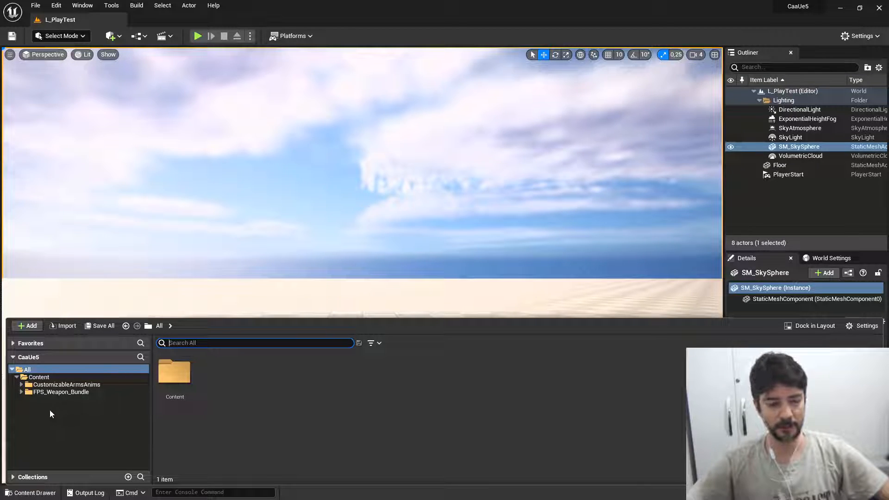
{"action": "left_click", "coordinate": [22, 385]}
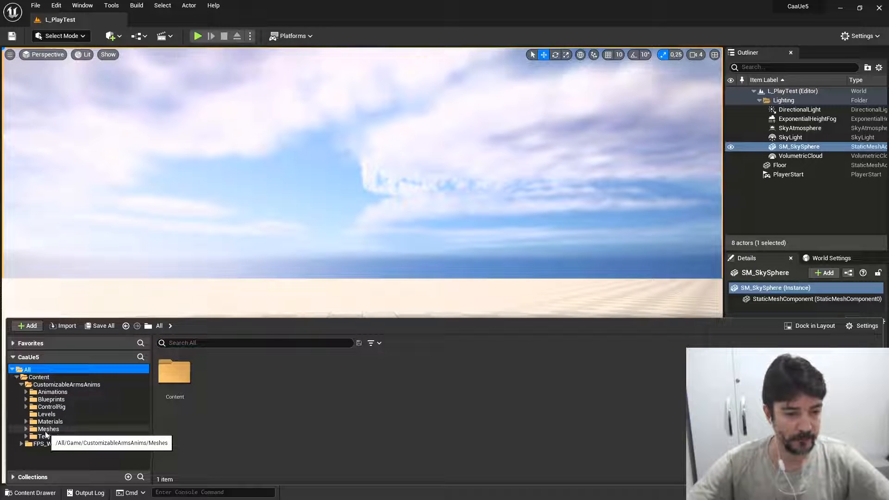
{"action": "left_click", "coordinate": [47, 429]}
{"action": "double_click", "coordinate": [216, 377]}
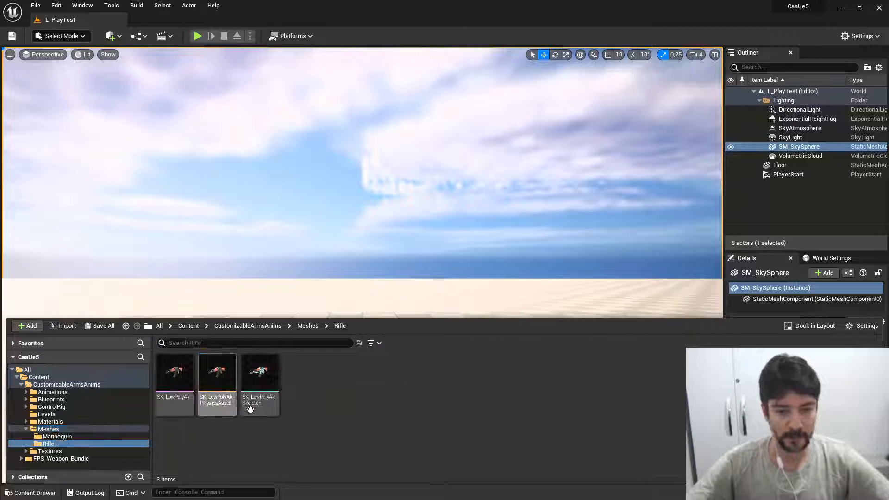
{"action": "left_click", "coordinate": [260, 387]}
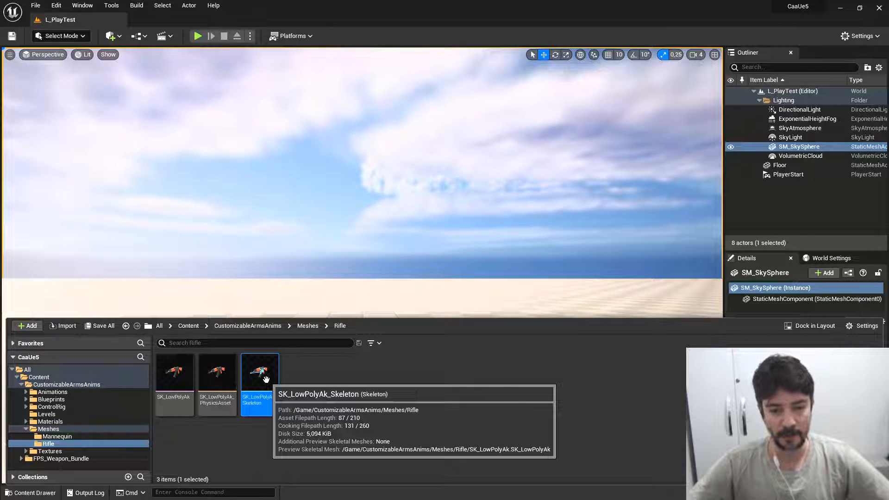
{"action": "key", "text": "Delete"}
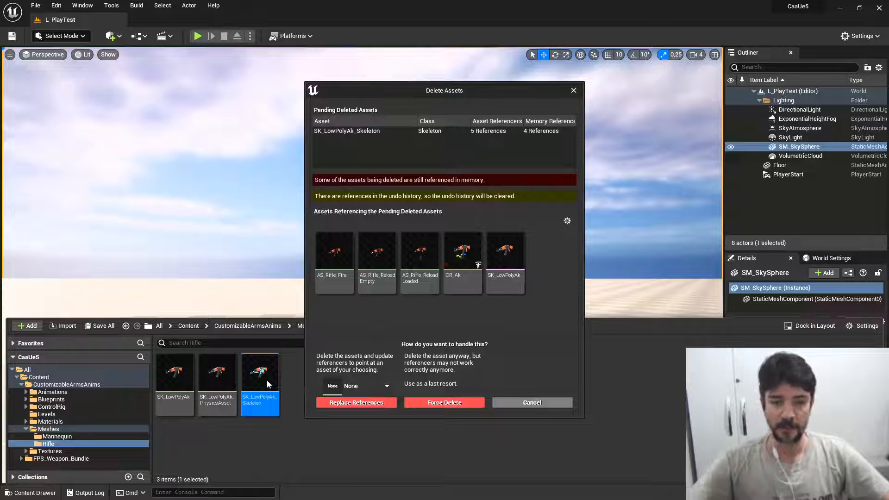
{"action": "left_click", "coordinate": [387, 386]}
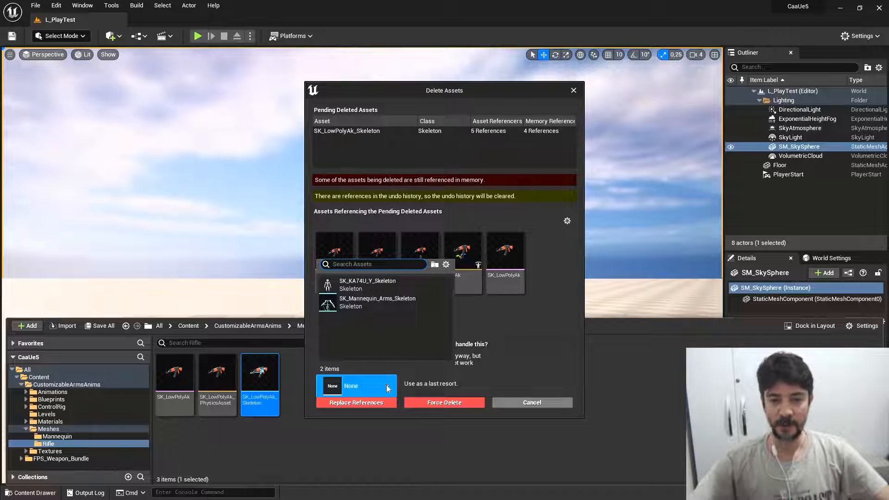
{"action": "left_click", "coordinate": [363, 285]}
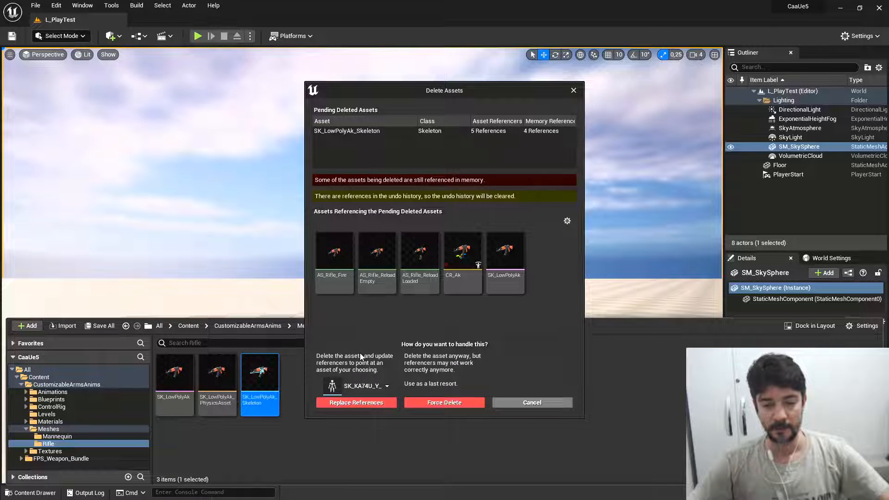
{"action": "left_click", "coordinate": [360, 403]}
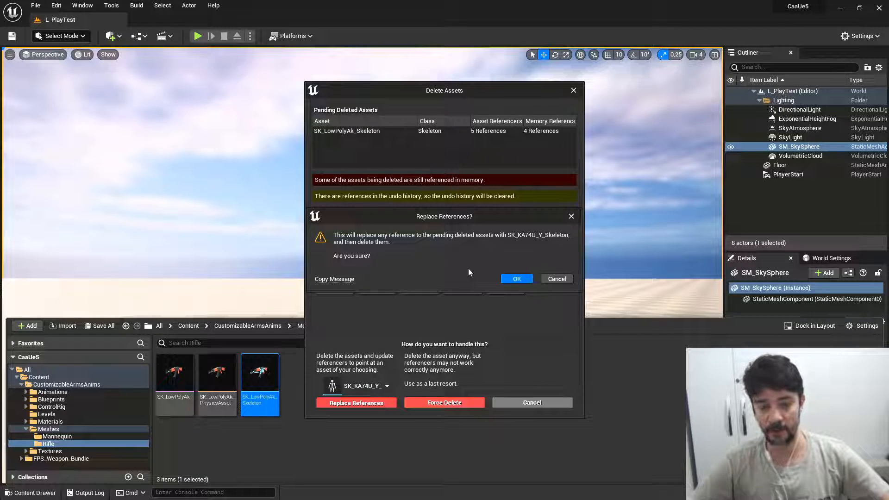
{"action": "left_click", "coordinate": [515, 280]}
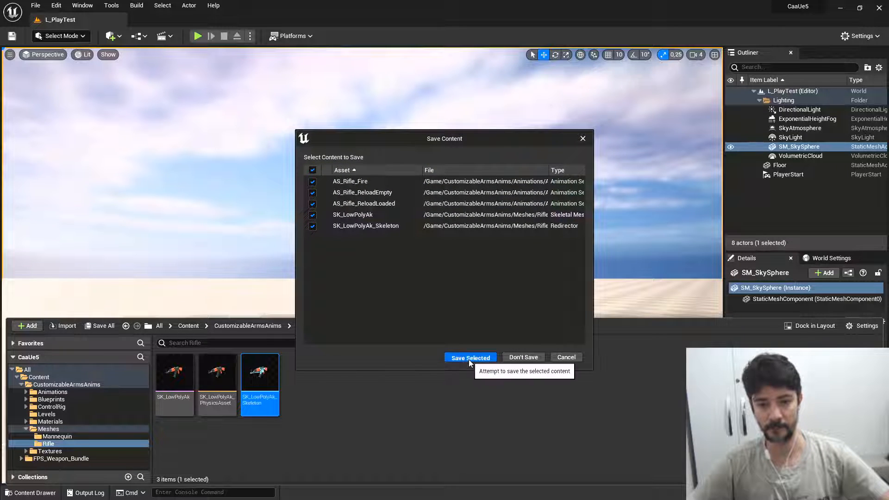
{"action": "left_click", "coordinate": [469, 359]}
{"action": "left_click", "coordinate": [236, 287]}
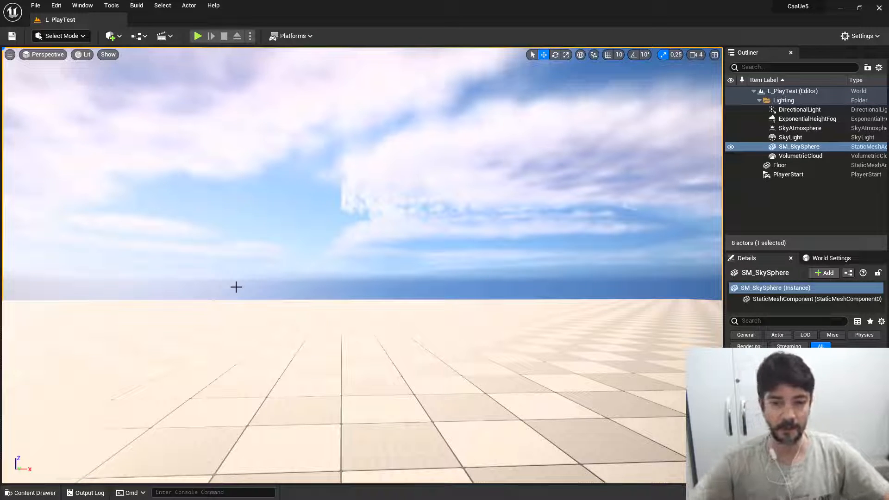
Step: In the B_TestCharacter blueprint, set the Rifle component's skeletal mesh to SK_KA74U_Y and compile
{"action": "key", "text": "ctrl+space"}
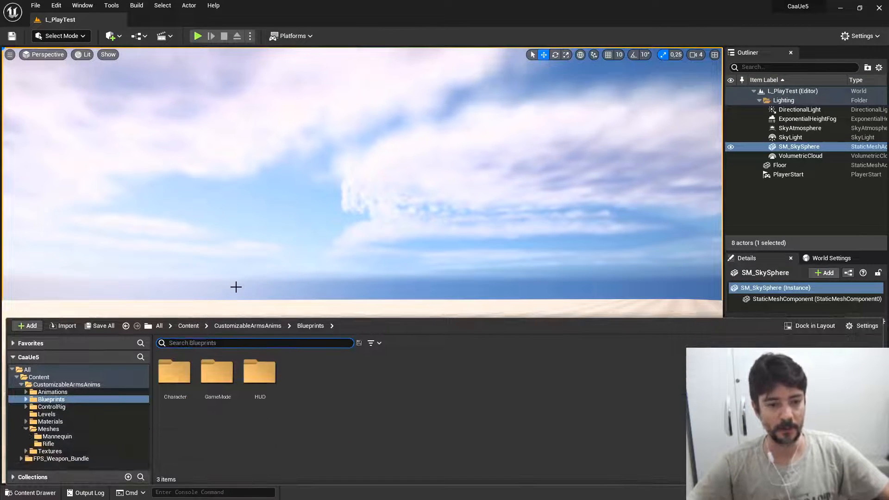
{"action": "double_click", "coordinate": [46, 399]}
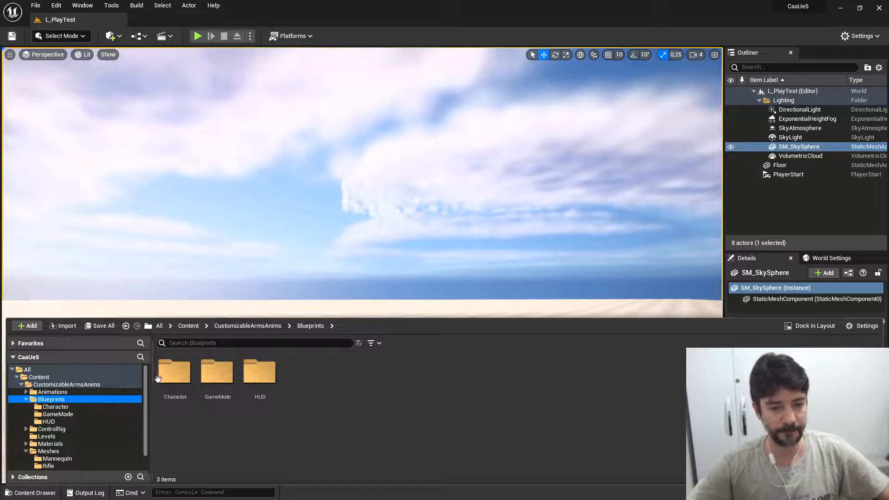
{"action": "double_click", "coordinate": [172, 372]}
{"action": "double_click", "coordinate": [172, 371]}
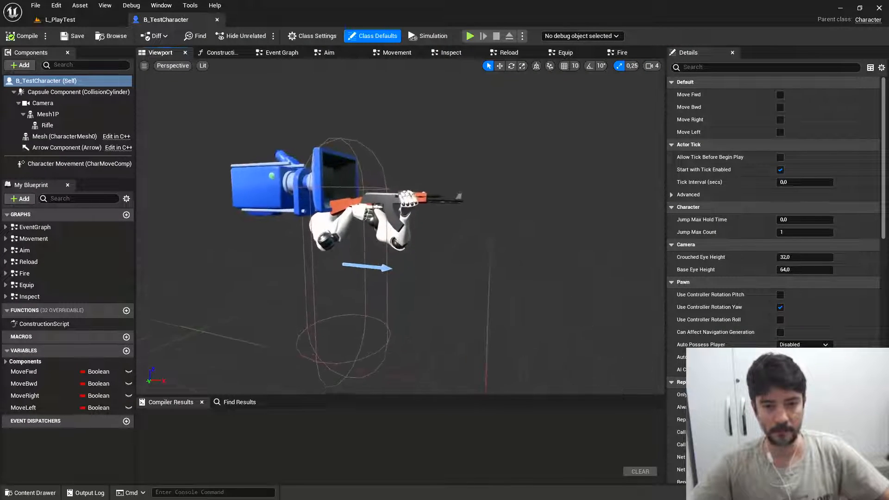
{"action": "left_click", "coordinate": [373, 199]}
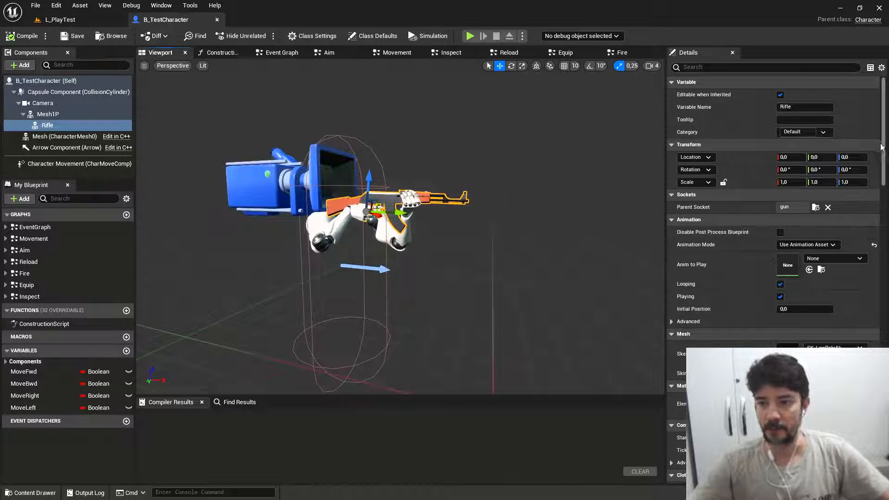
{"action": "scroll", "coordinate": [884, 182], "scroll_direction": "down", "scroll_amount": 5}
{"action": "left_click", "coordinate": [833, 212]}
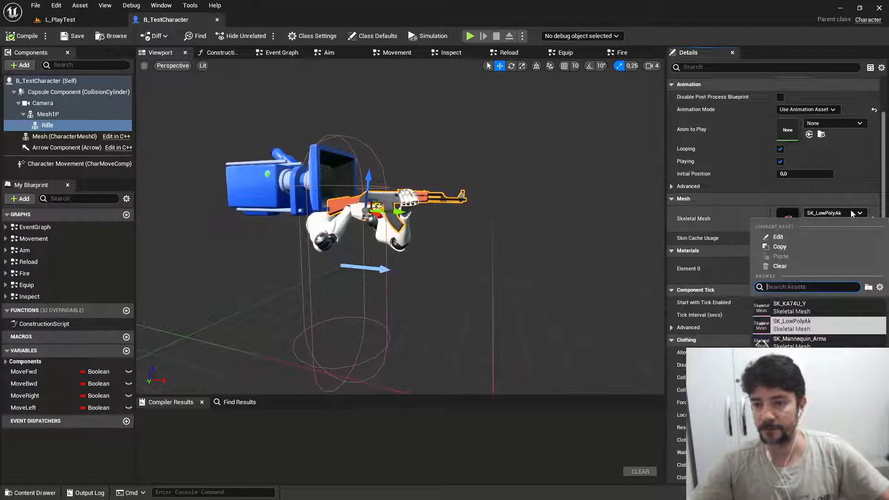
{"action": "left_click", "coordinate": [793, 308]}
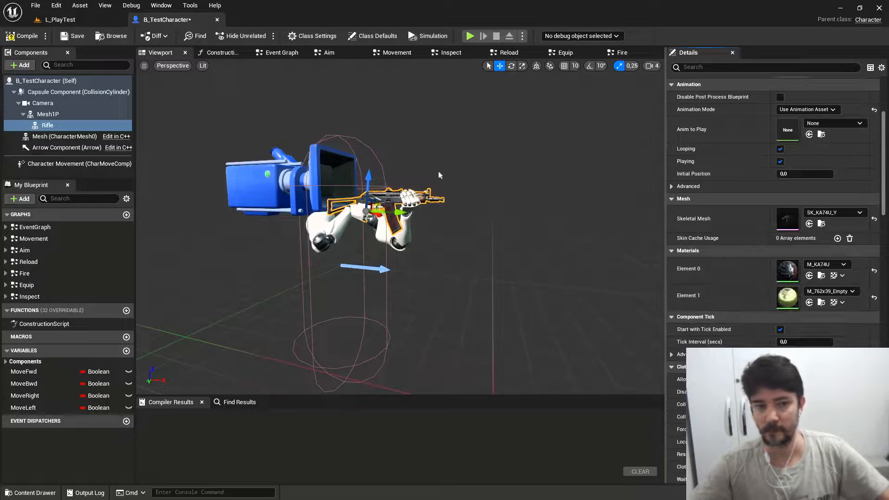
{"action": "left_click", "coordinate": [21, 36]}
Step: Play-test the L_PlayTest level, check the new rifle while aiming down sights, and stop the session
{"action": "left_click", "coordinate": [62, 20]}
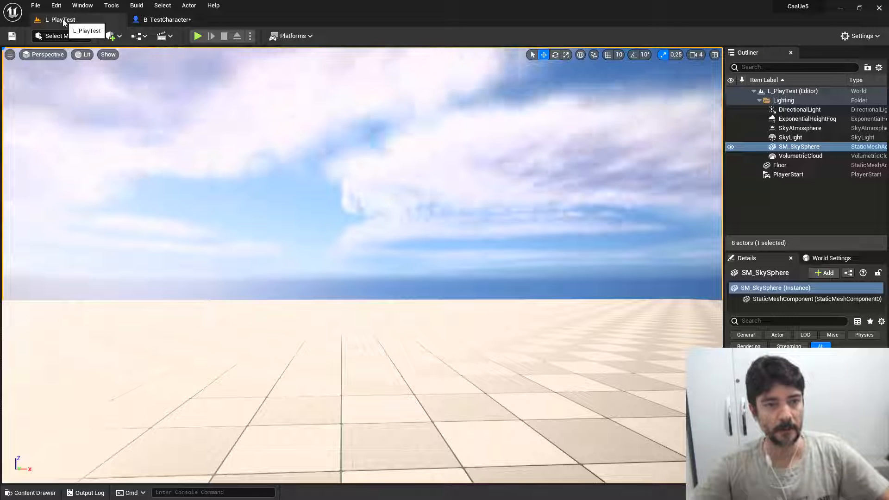
{"action": "left_click", "coordinate": [200, 37]}
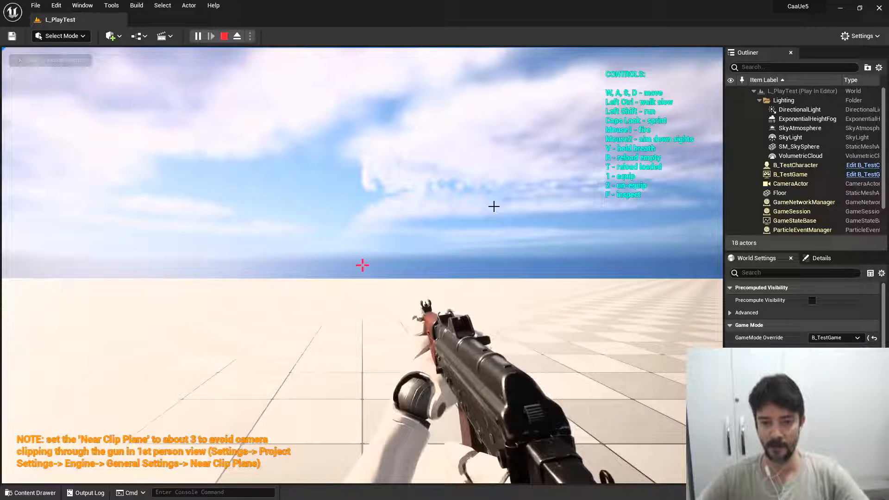
{"action": "left_click", "coordinate": [494, 206]}
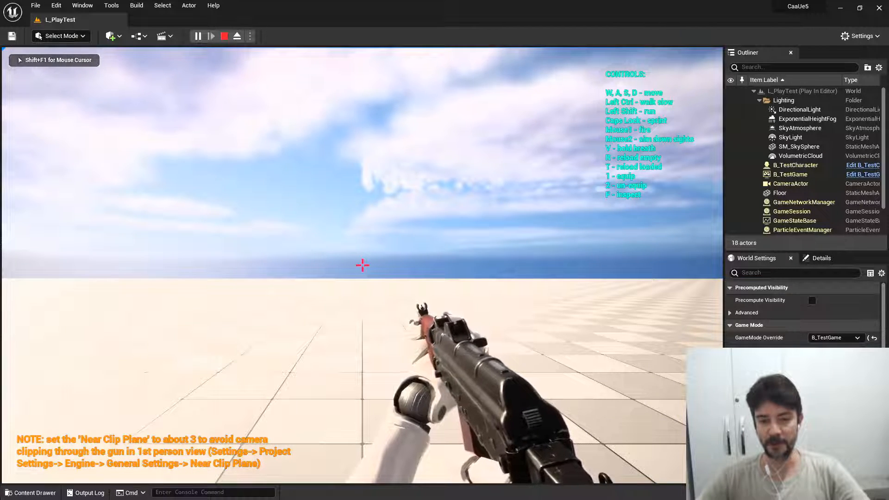
{"action": "right_click", "coordinate": [362, 264]}
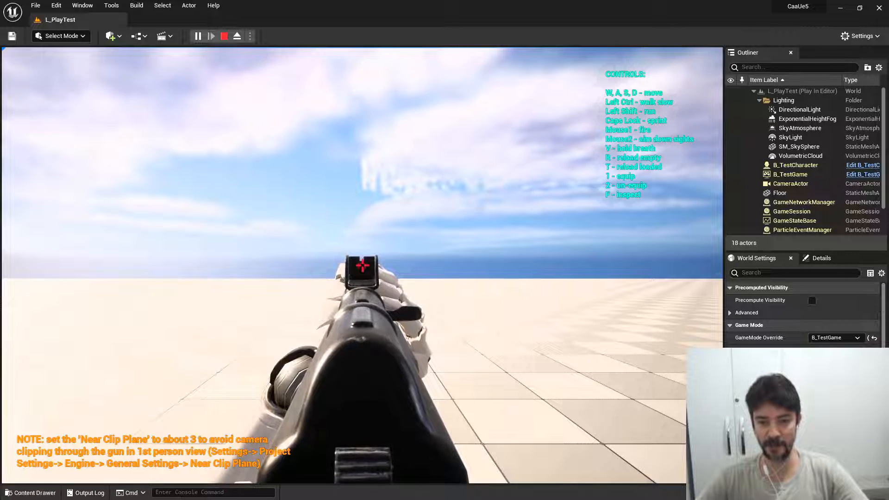
{"action": "key", "text": "Escape"}
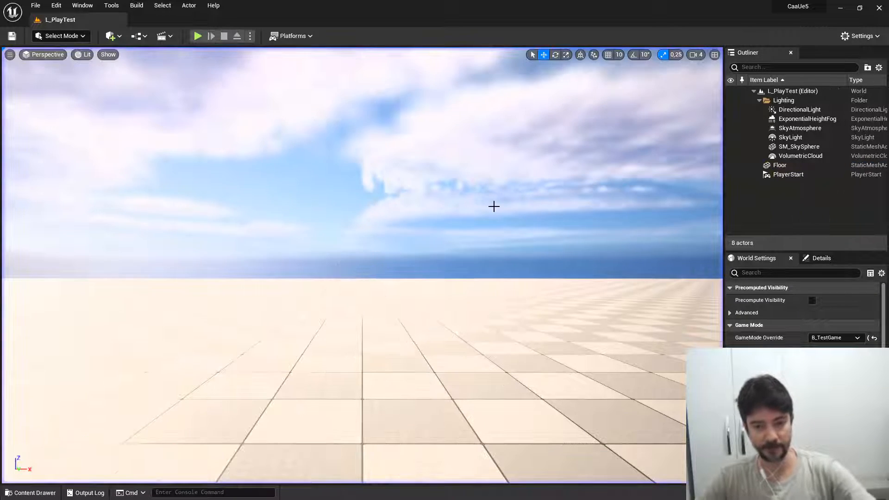
Step: In AB_TestCharacter's AnimGraph, connect the DeadghostKA74U AimSteady and Aiming branches to Blend Poses' True and False poses, compile, save and close it
{"action": "key", "text": "ctrl+space"}
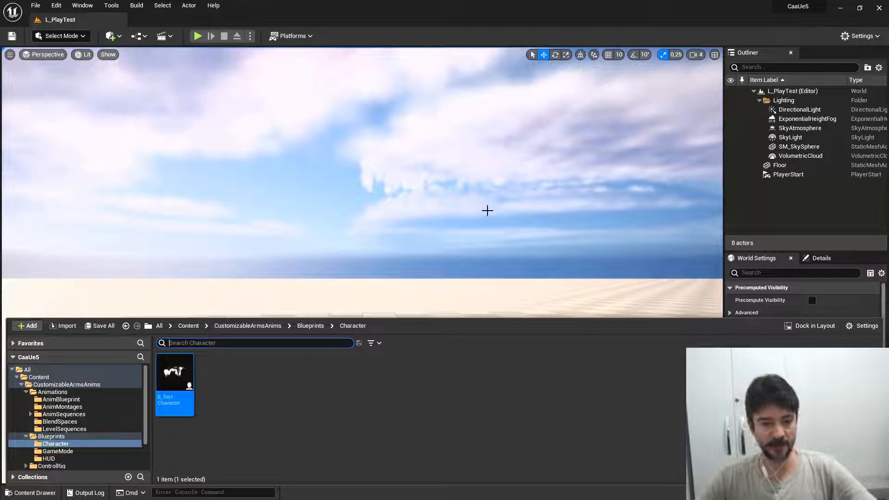
{"action": "left_click", "coordinate": [61, 399]}
{"action": "left_click", "coordinate": [175, 376]}
{"action": "double_click", "coordinate": [175, 376]}
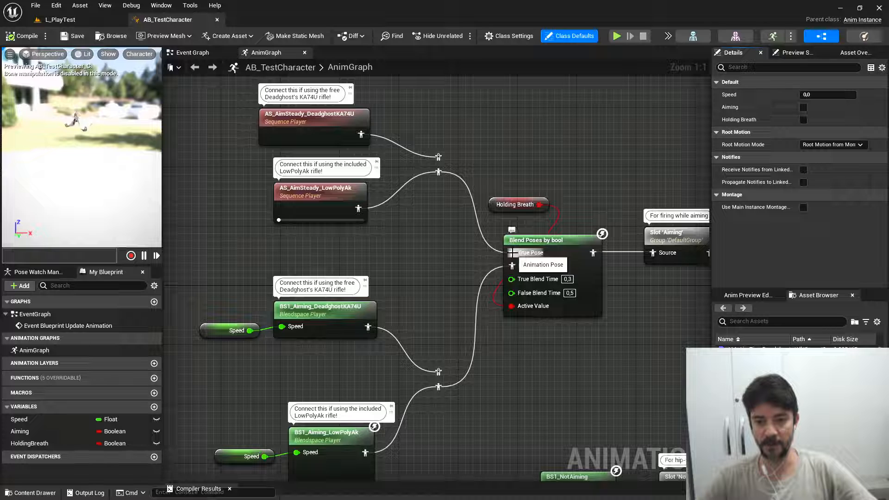
{"action": "left_click_drag", "start_coordinate": [511, 252], "coordinate": [438, 157]}
{"action": "left_click_drag", "start_coordinate": [511, 265], "coordinate": [439, 372]}
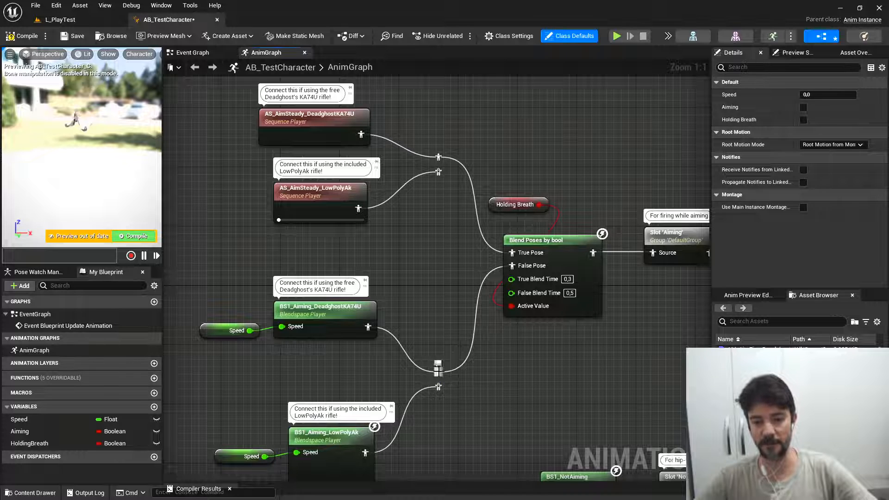
{"action": "left_click", "coordinate": [17, 37]}
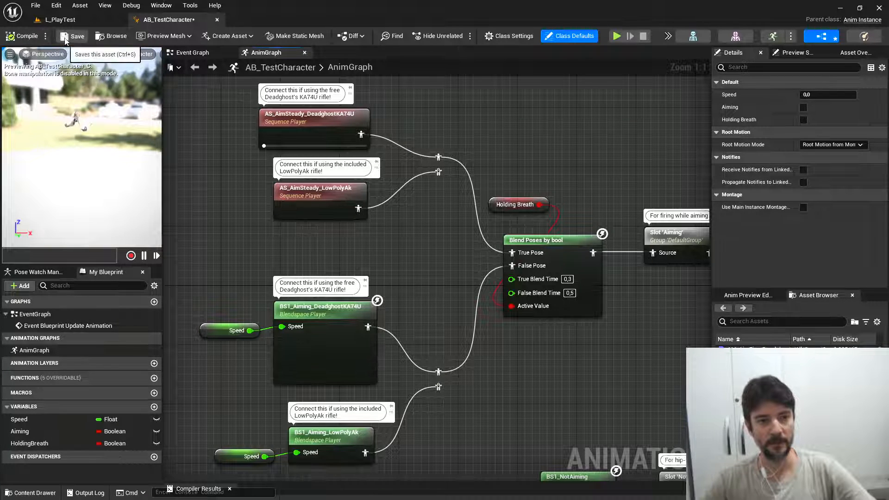
{"action": "left_click", "coordinate": [69, 36]}
{"action": "left_click", "coordinate": [217, 20]}
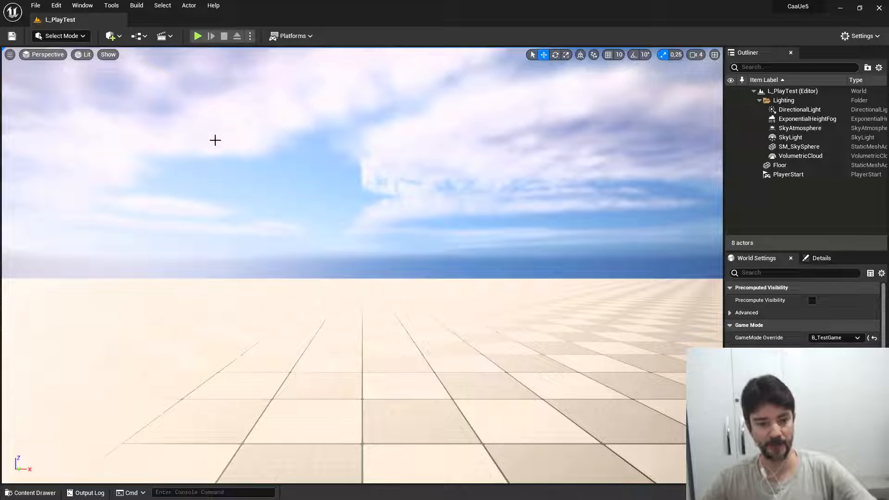
Step: In B_TestCharacter's Fire graph, reroute the Montage Play and Montage Set Next Section execution from the LowPolyAk nodes to the KA74U branch, save and close
{"action": "key", "text": "ctrl+space"}
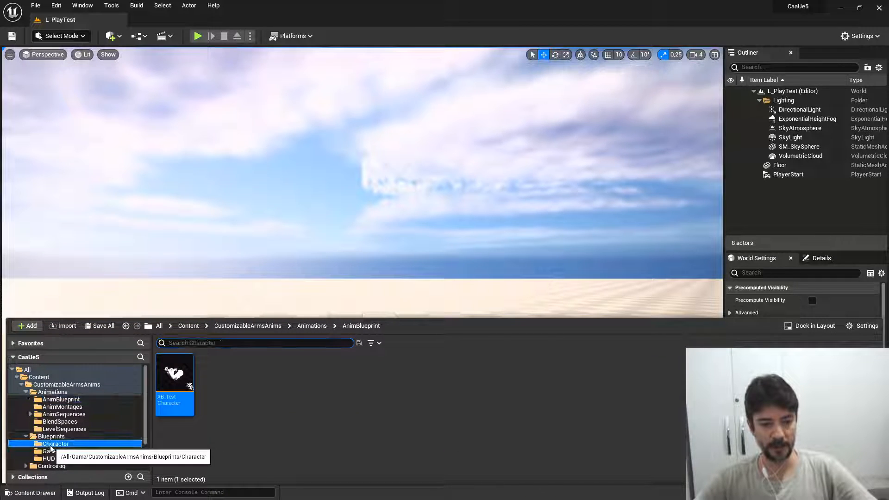
{"action": "left_click", "coordinate": [56, 443]}
{"action": "double_click", "coordinate": [172, 377]}
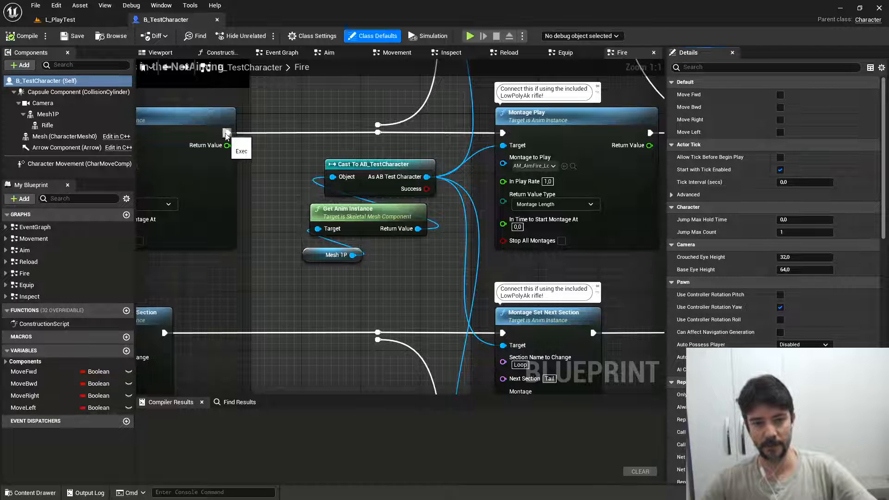
{"action": "left_click_drag", "start_coordinate": [228, 132], "coordinate": [378, 131]}
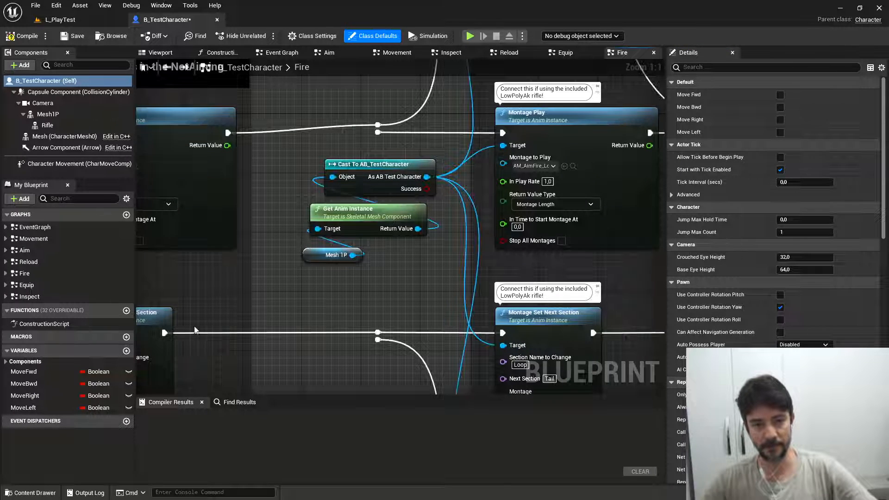
{"action": "left_click_drag", "start_coordinate": [164, 332], "coordinate": [377, 340]}
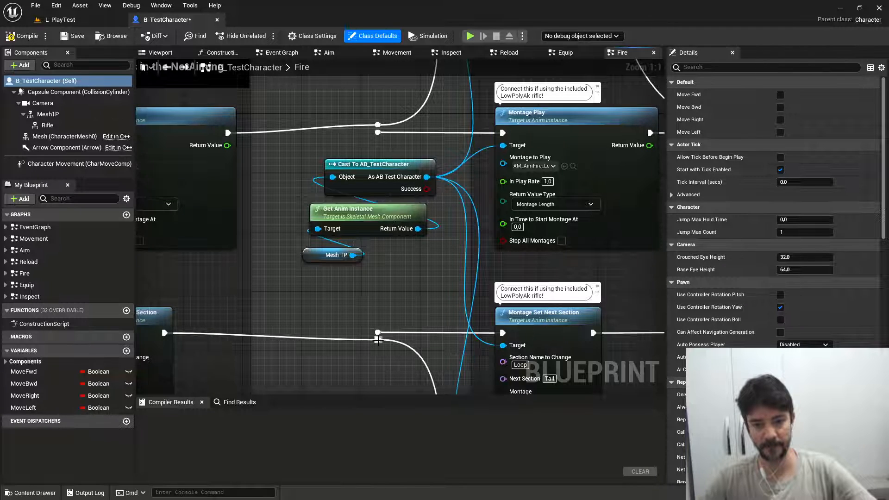
{"action": "left_click", "coordinate": [74, 36]}
{"action": "left_click", "coordinate": [217, 19]}
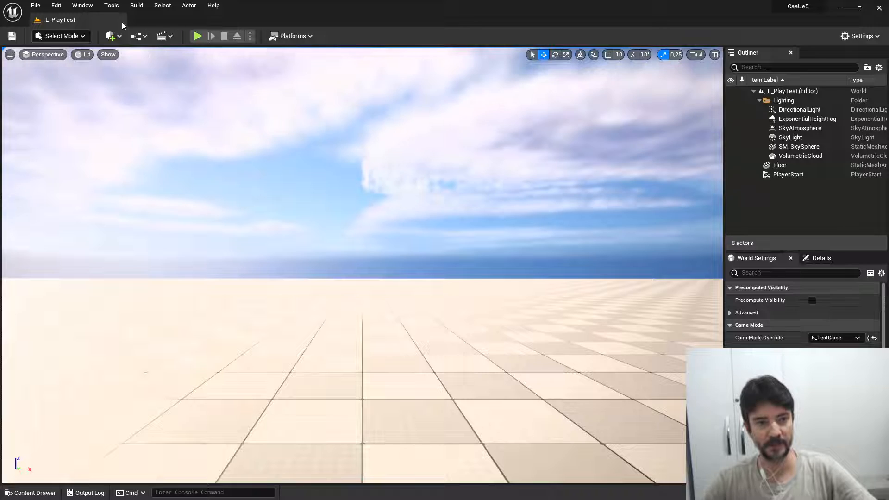
Step: Play-test the L_PlayTest level, check the rifle's sight alignment while aiming down sights, and stop the session
{"action": "left_click", "coordinate": [197, 36]}
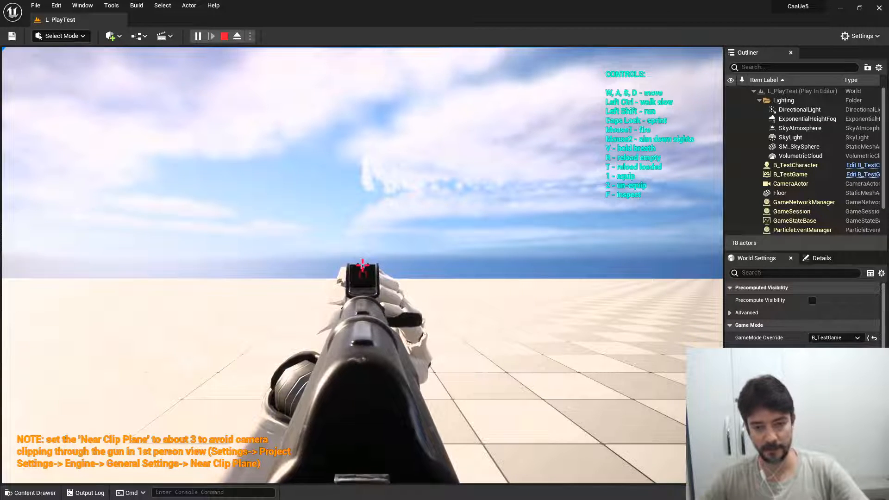
{"action": "key", "text": "w"}
{"action": "key", "text": "w"}
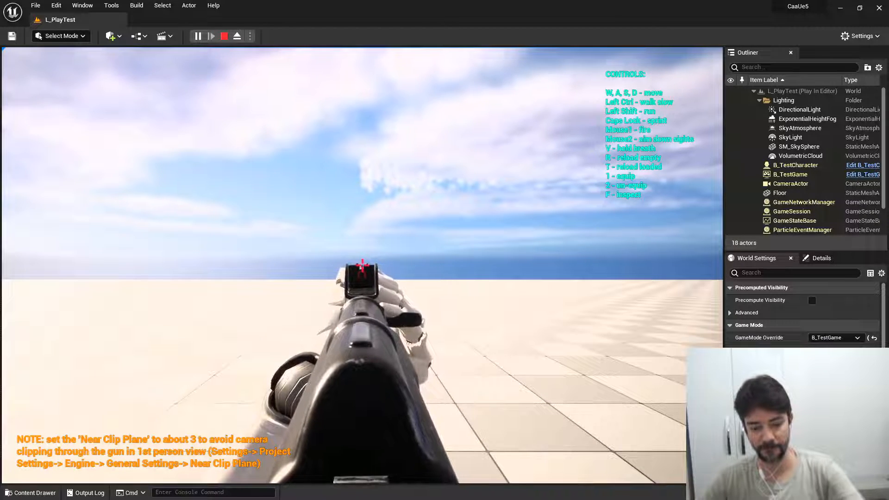
{"action": "key", "text": "Escape"}
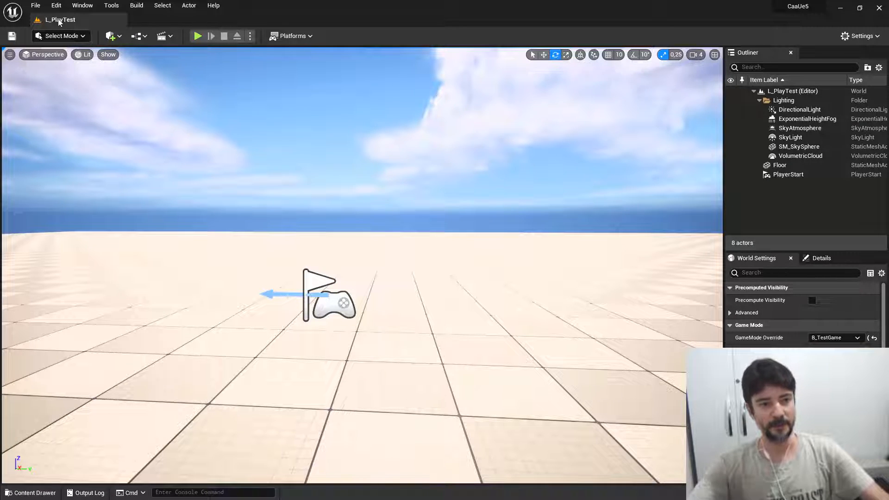
Step: Open the L_Animate level from the Levels folder and bring the mannequin arms and rifle into view
{"action": "key", "text": "ctrl+space"}
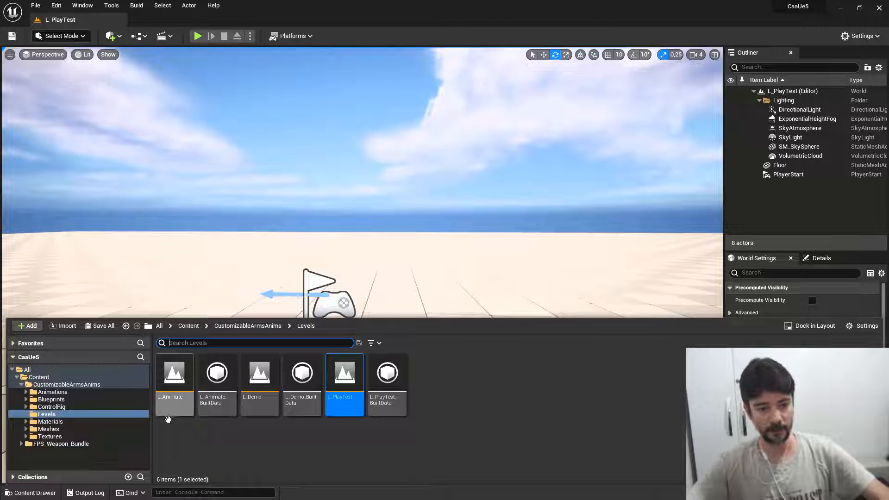
{"action": "double_click", "coordinate": [179, 381]}
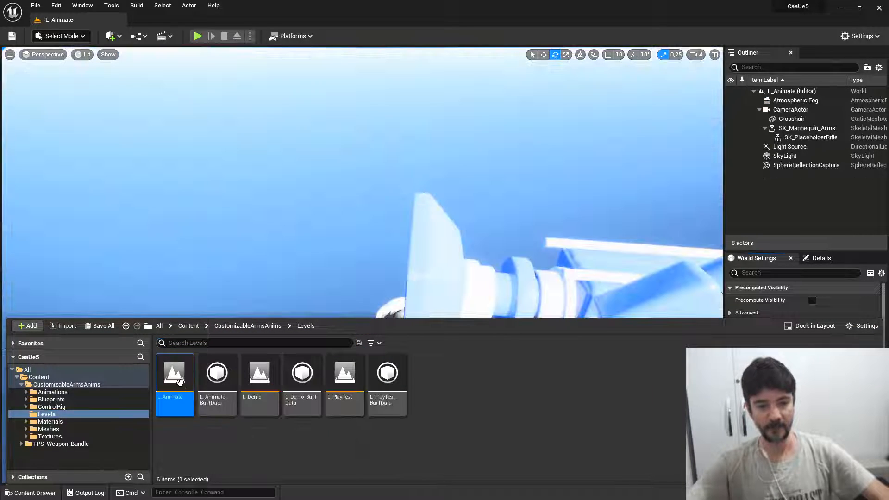
{"action": "left_click", "coordinate": [232, 230]}
{"action": "middle_click_drag", "start_coordinate": [231, 231], "coordinate": [254, 297]}
{"action": "key", "text": "s"}
{"action": "right_click_drag", "start_coordinate": [232, 231], "coordinate": [186, 305]}
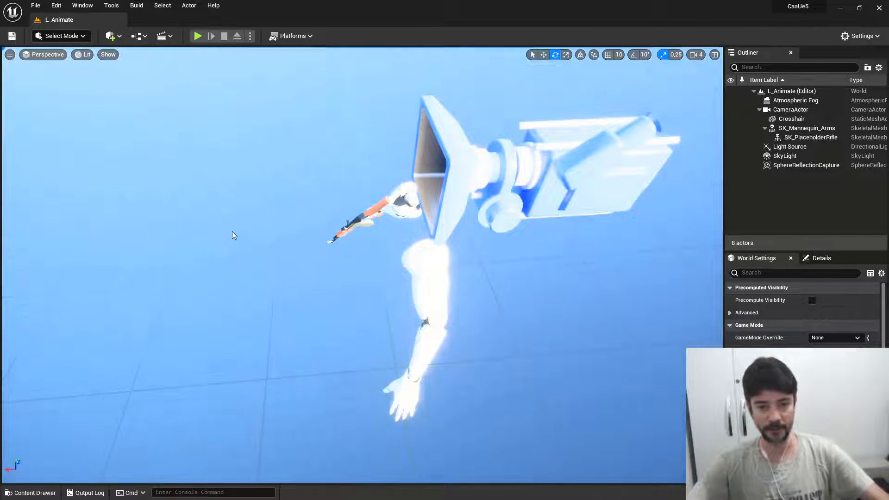
Step: Set the skeletal mesh of the SK_PlaceholderRifle actor to SK_KA74U_Y
{"action": "left_click", "coordinate": [352, 224]}
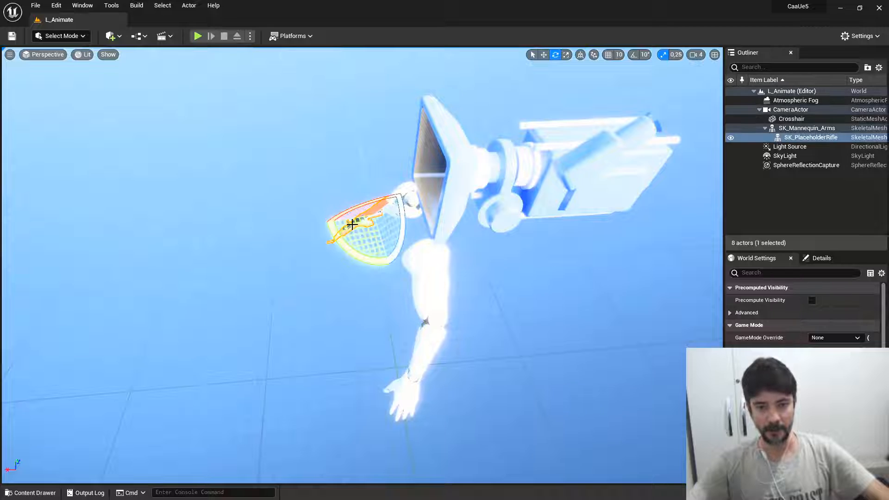
{"action": "left_click", "coordinate": [543, 55]}
{"action": "left_click_drag", "start_coordinate": [822, 262], "coordinate": [88, 157]}
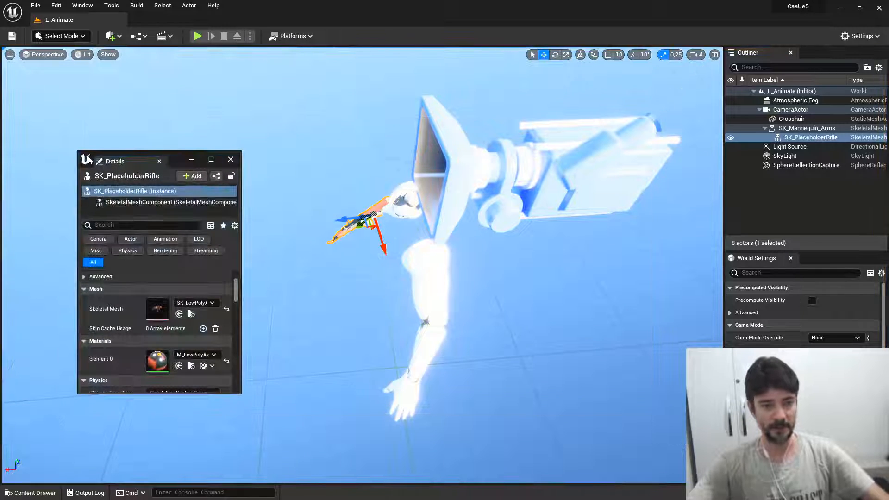
{"action": "left_click", "coordinate": [207, 304]}
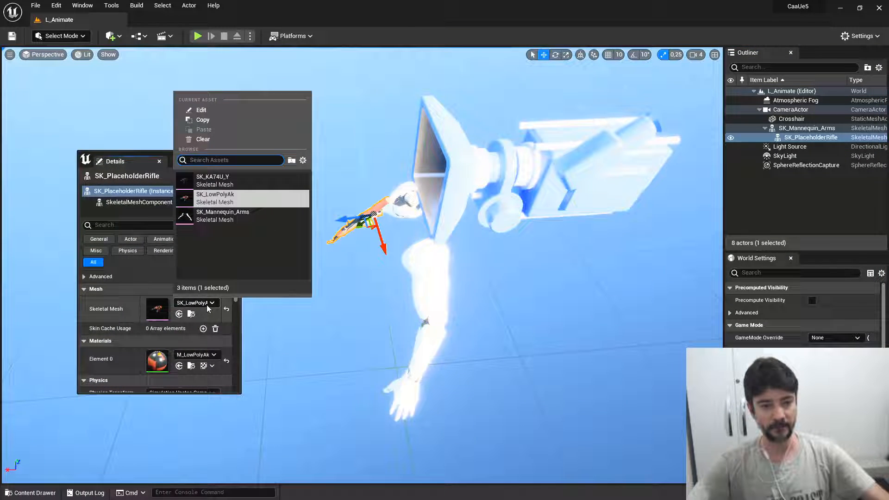
{"action": "left_click", "coordinate": [205, 181]}
{"action": "left_click_drag", "start_coordinate": [135, 163], "coordinate": [796, 262]}
{"action": "right_click_drag", "start_coordinate": [362, 265], "coordinate": [490, 294]}
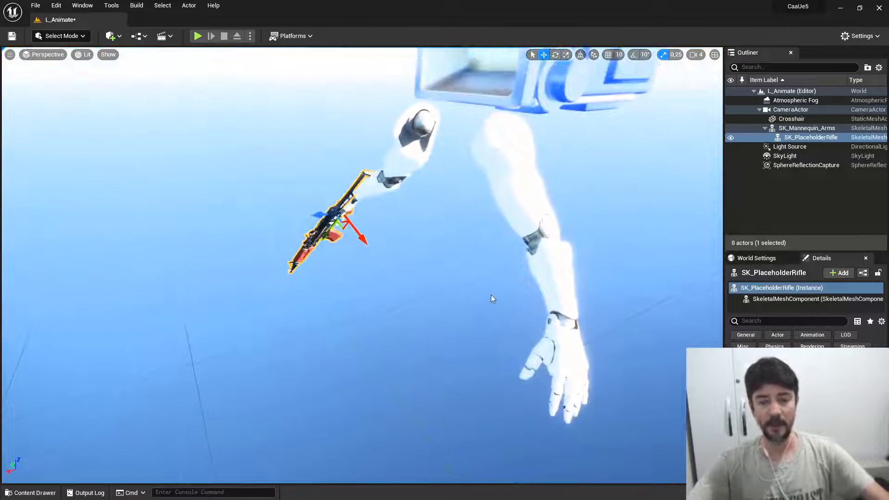
Step: Open the LS_ReloadEmpty level sequence from Animations/LevelSequences and preview its playback with the new rifle
{"action": "key", "text": "ctrl+space"}
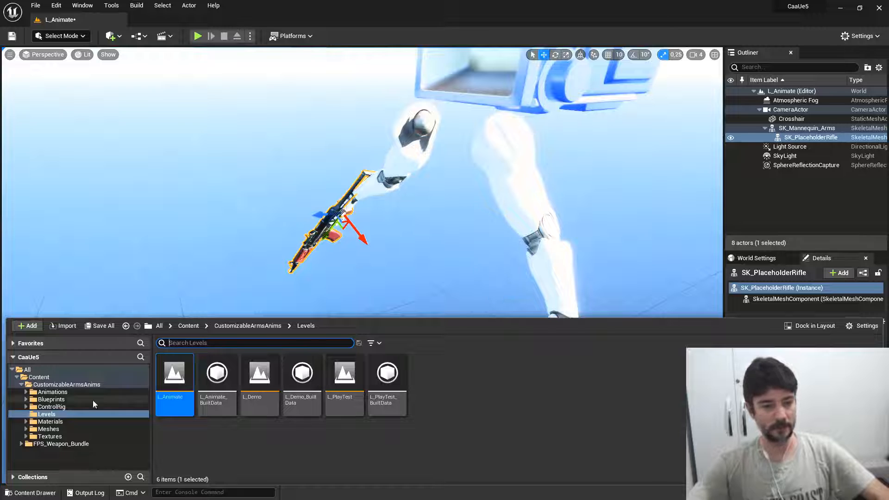
{"action": "left_click", "coordinate": [26, 392]}
{"action": "left_click", "coordinate": [65, 429]}
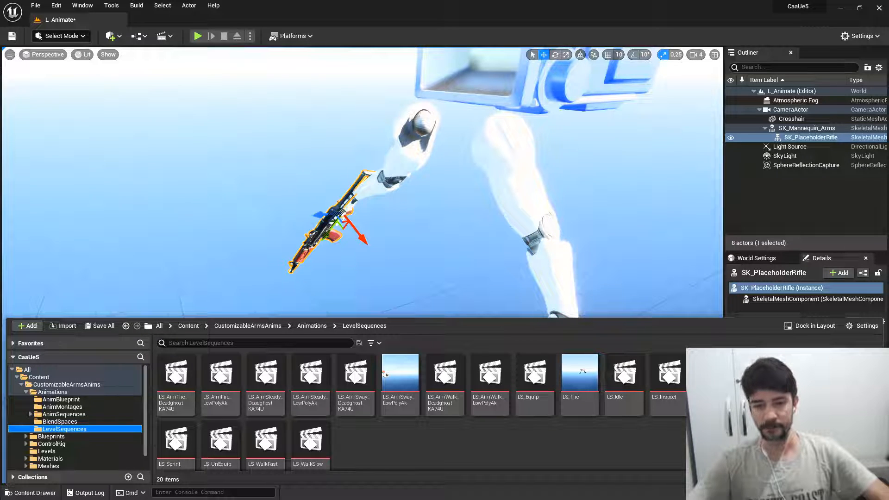
{"action": "double_click", "coordinate": [758, 384]}
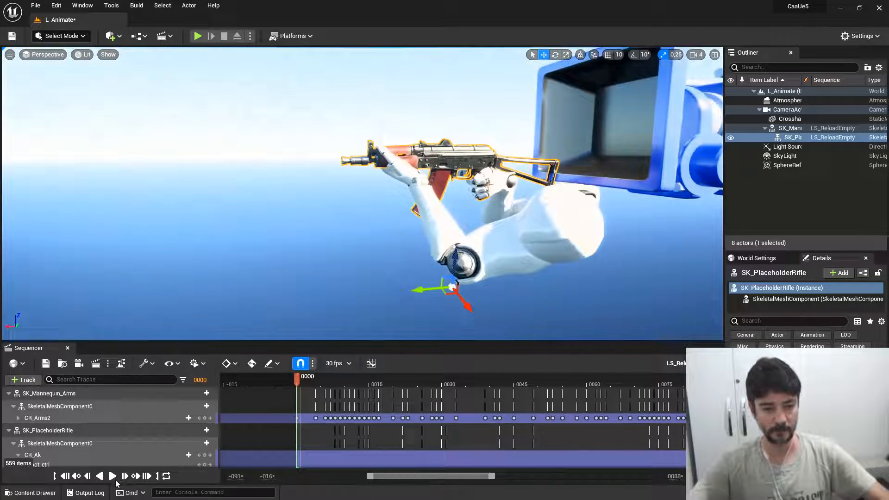
{"action": "left_click", "coordinate": [112, 476]}
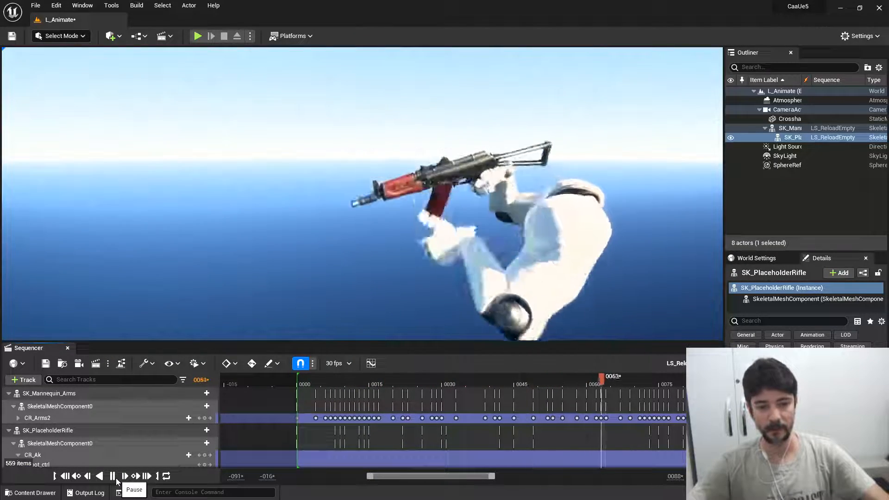
{"action": "left_click", "coordinate": [112, 476]}
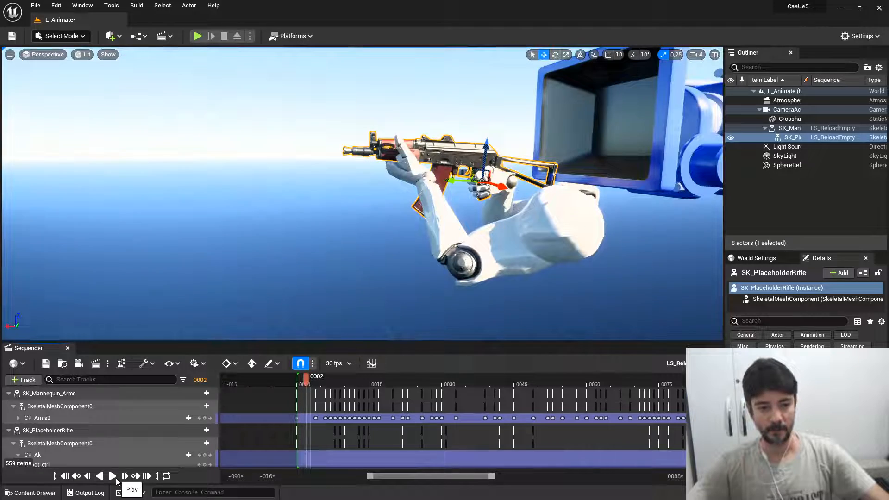
Step: Show the CR_Ak rig controls, go to frame 17 of the reload, and try moving the magazine with mag_ctrl
{"action": "left_click", "coordinate": [29, 458]}
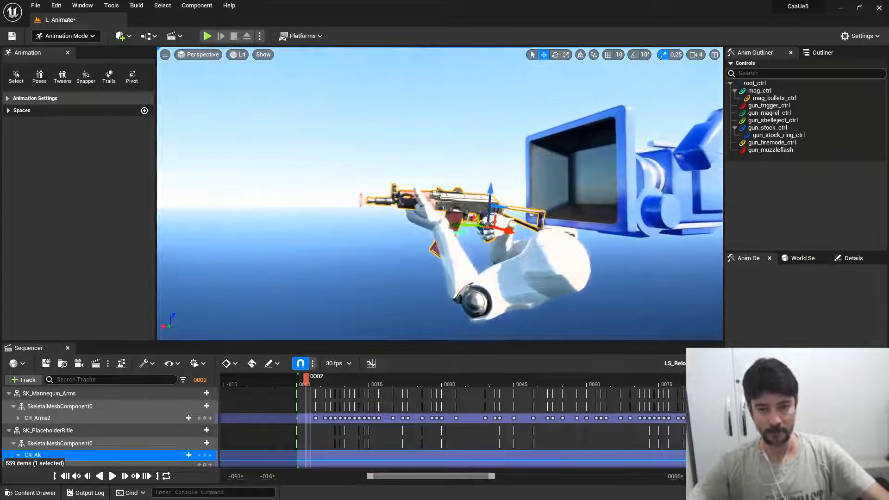
{"action": "left_click_drag", "start_coordinate": [305, 378], "coordinate": [383, 389]}
{"action": "left_click", "coordinate": [484, 246]}
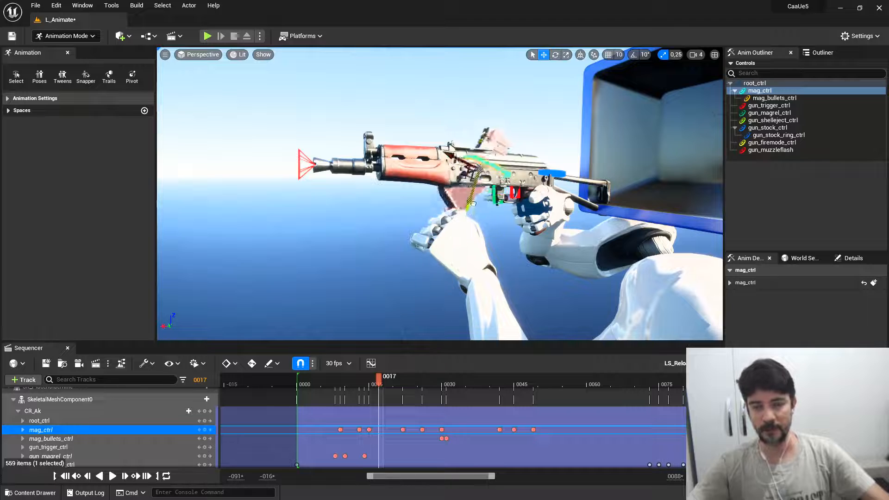
{"action": "left_click_drag", "start_coordinate": [445, 299], "coordinate": [433, 315]}
{"action": "mouse_move", "coordinate": [421, 277]}
{"action": "right_mouse_down"}
{"action": "mouse_move", "coordinate": [352, 287]}
{"action": "mouse_move", "coordinate": [407, 278]}
{"action": "right_mouse_up"}
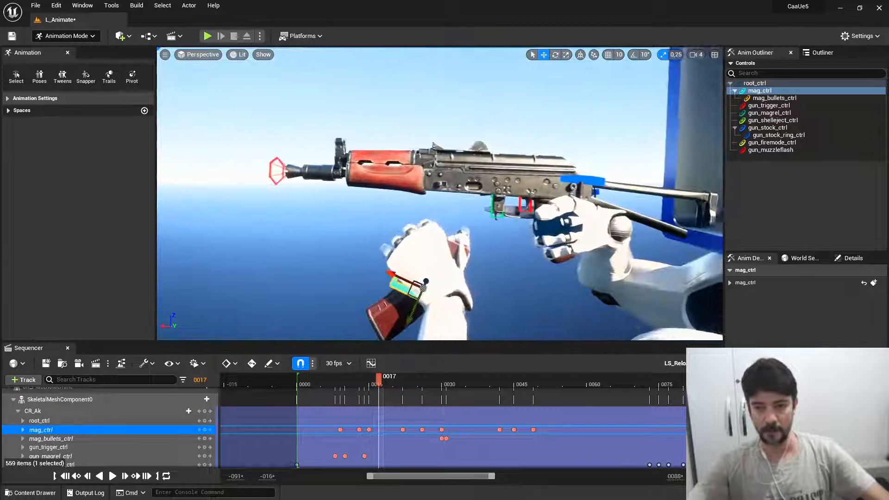
Step: Fold the rifle's stock by rotating gun_stock_ctrl about 113 degrees
{"action": "left_click", "coordinate": [579, 202]}
{"action": "key", "text": "e"}
{"action": "key", "text": "r"}
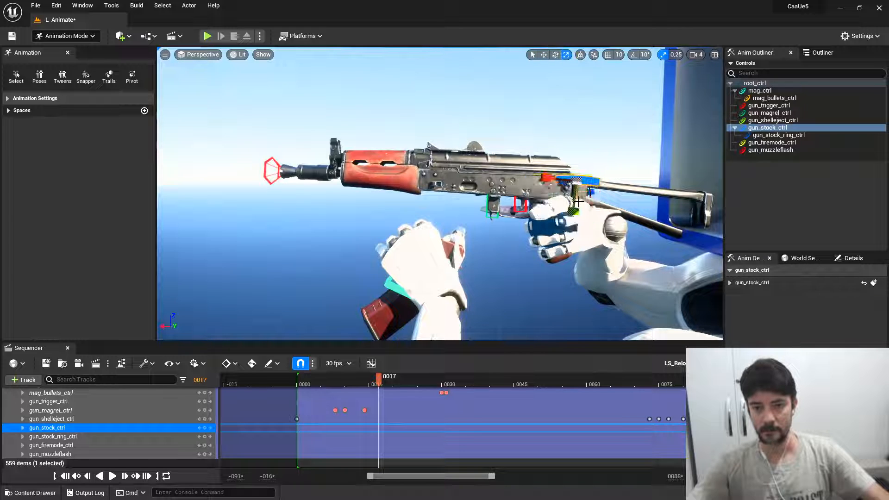
{"action": "key", "text": "e"}
{"action": "left_click_drag", "start_coordinate": [576, 183], "coordinate": [585, 158]}
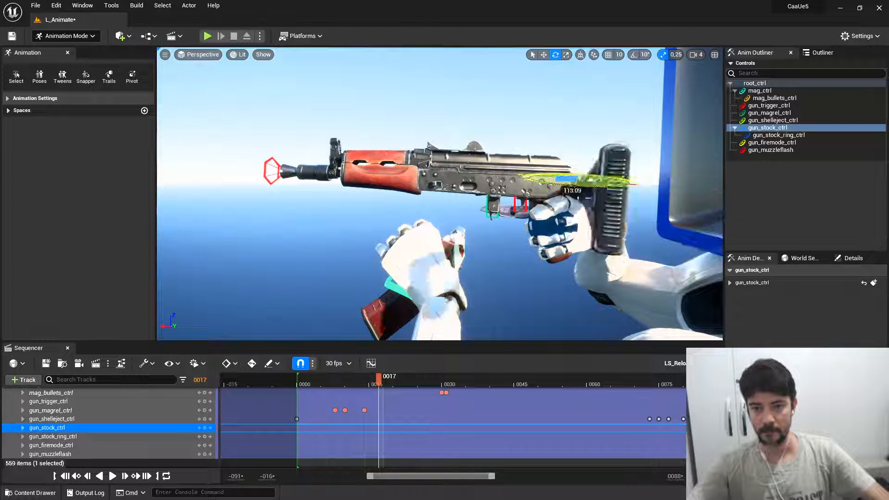
{"action": "right_click_drag", "start_coordinate": [655, 278], "coordinate": [656, 279]}
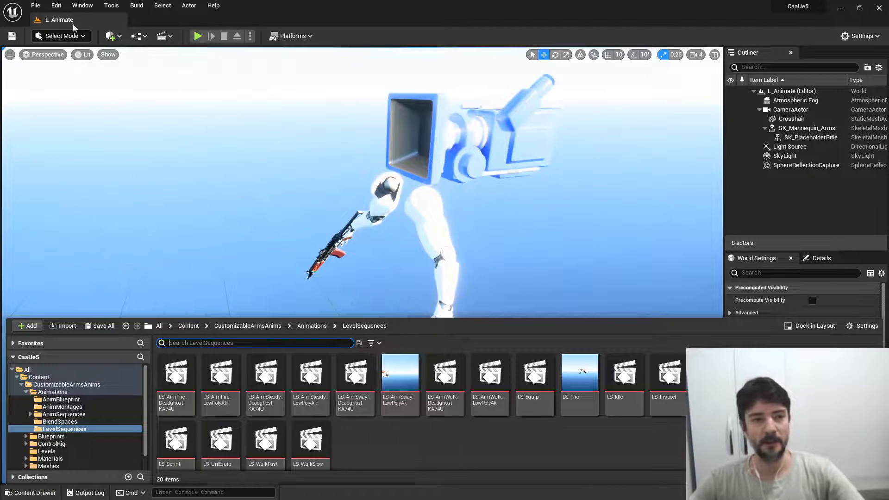
Step: Search the project's plugins for "control rig" to check that the Control Rig plugin is enabled
{"action": "left_click", "coordinate": [56, 6]}
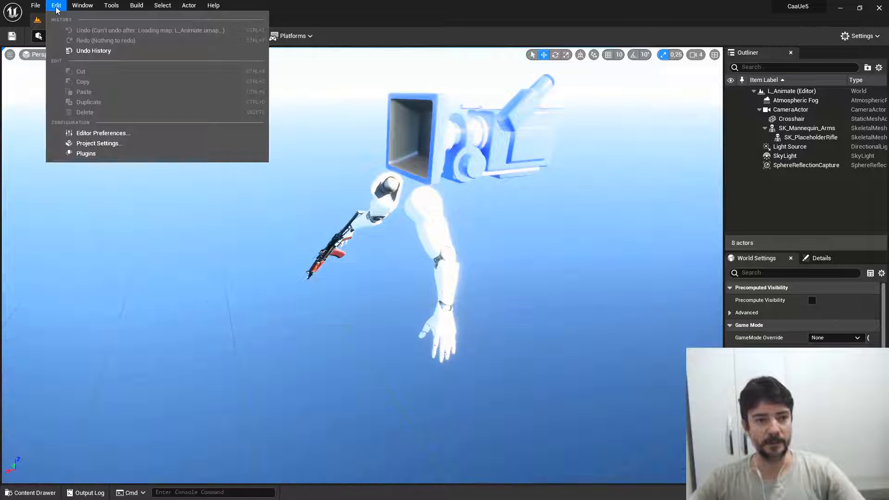
{"action": "left_click", "coordinate": [85, 154]}
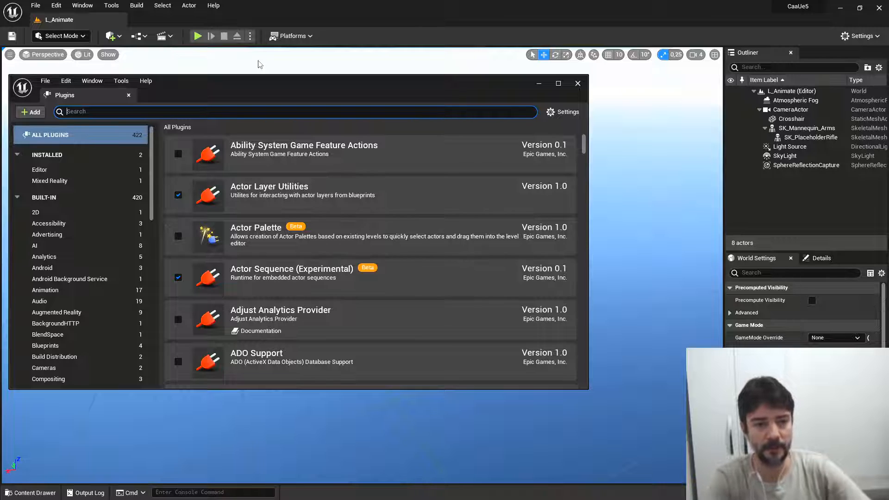
{"action": "type", "text": "contro"}
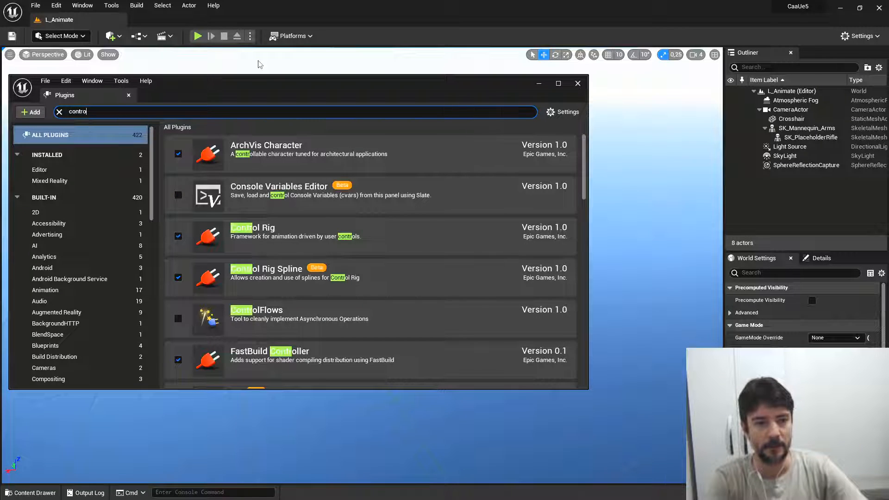
{"action": "type", "text": "l rig"}
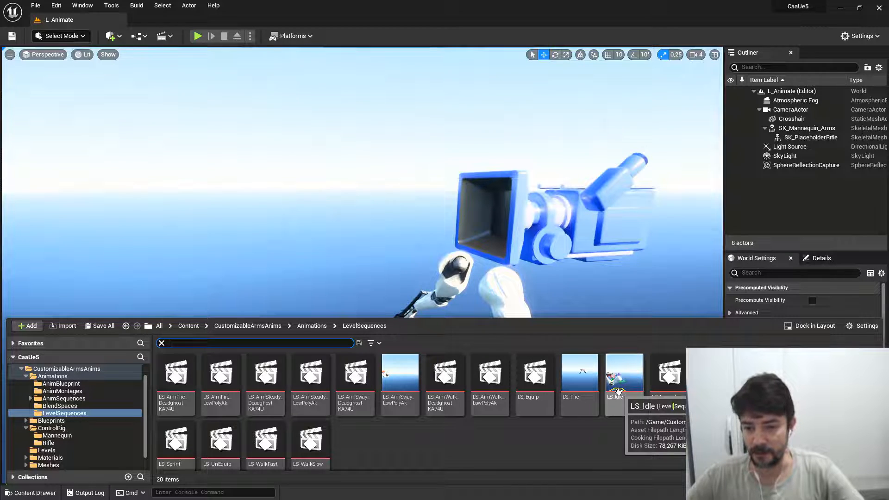
Step: Duplicate the LS_Idle level sequence, open the copy, and preview its playback
{"action": "right_click", "coordinate": [620, 391]}
{"action": "left_click", "coordinate": [648, 224]}
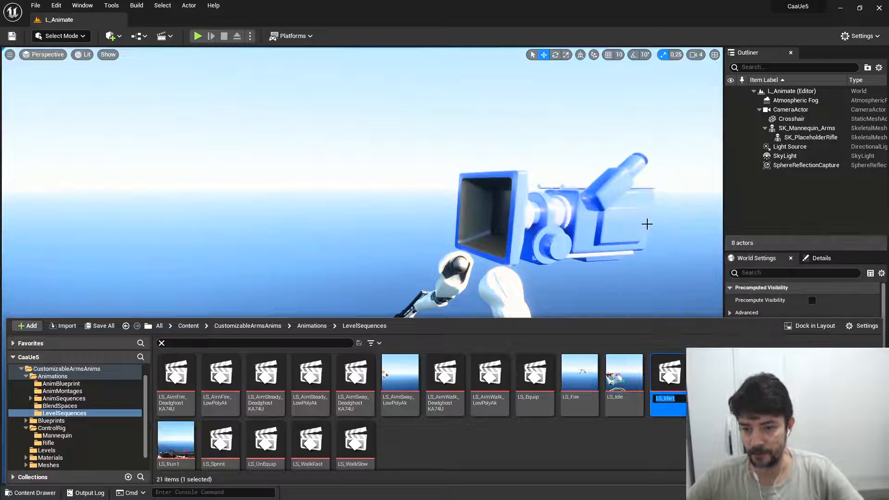
{"action": "double_click", "coordinate": [666, 389]}
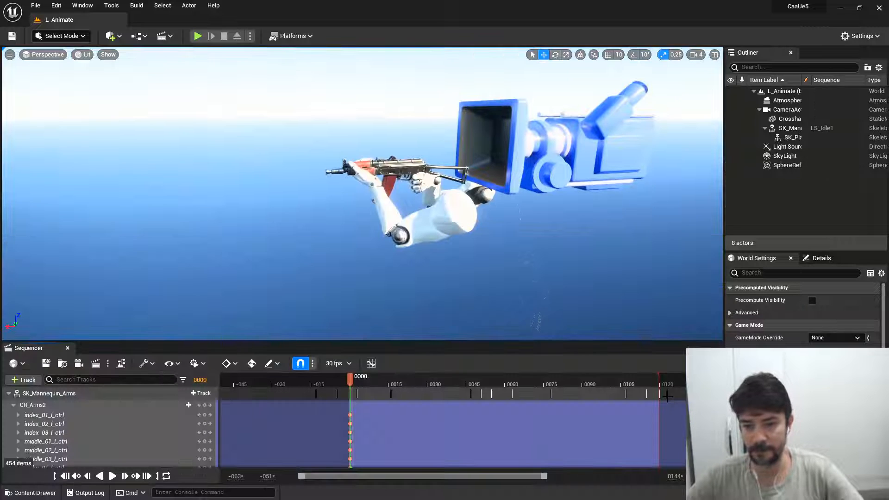
{"action": "right_click_drag", "start_coordinate": [521, 278], "coordinate": [521, 278]}
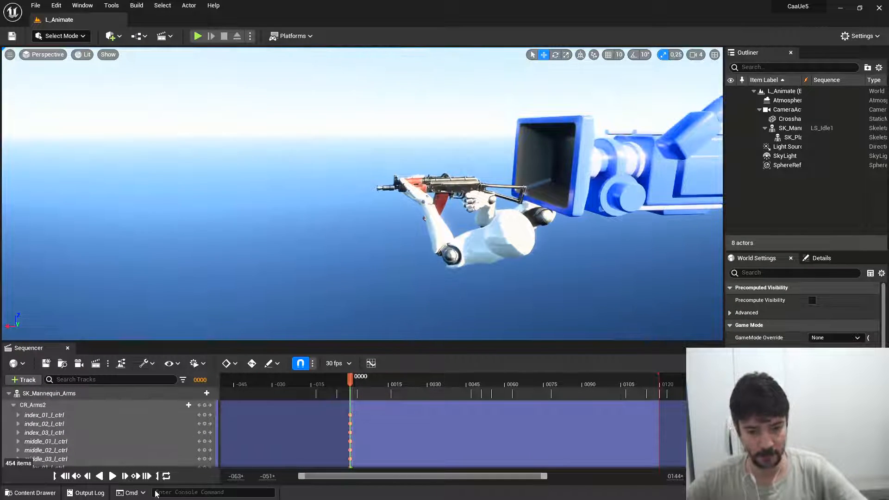
{"action": "left_click", "coordinate": [113, 476]}
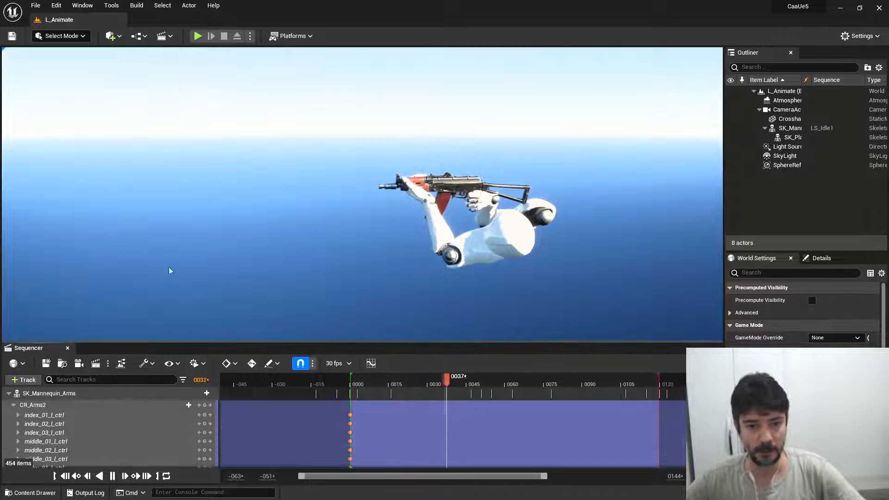
{"action": "left_click", "coordinate": [112, 476]}
Step: Open Viewport 2 as a second view of the level and make it look through CameraActor
{"action": "left_click", "coordinate": [82, 5]}
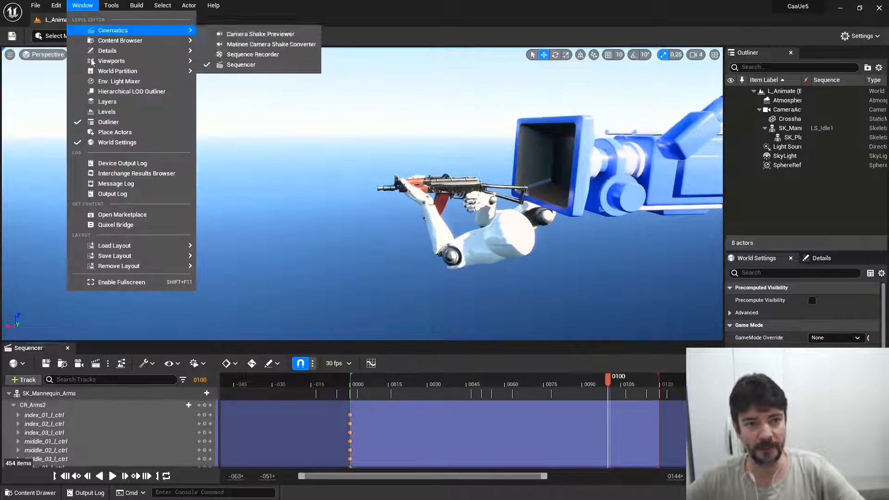
{"action": "mouse_move", "coordinate": [101, 65]}
{"action": "left_click", "coordinate": [238, 74]}
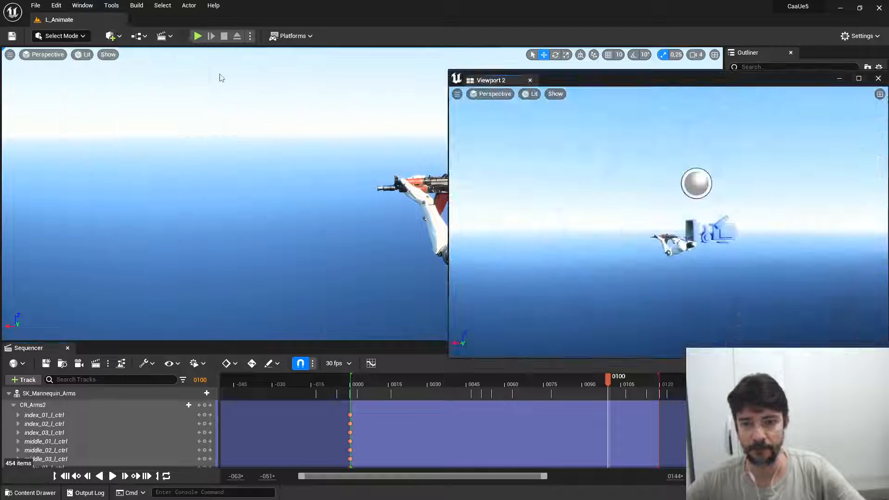
{"action": "left_click", "coordinate": [458, 94]}
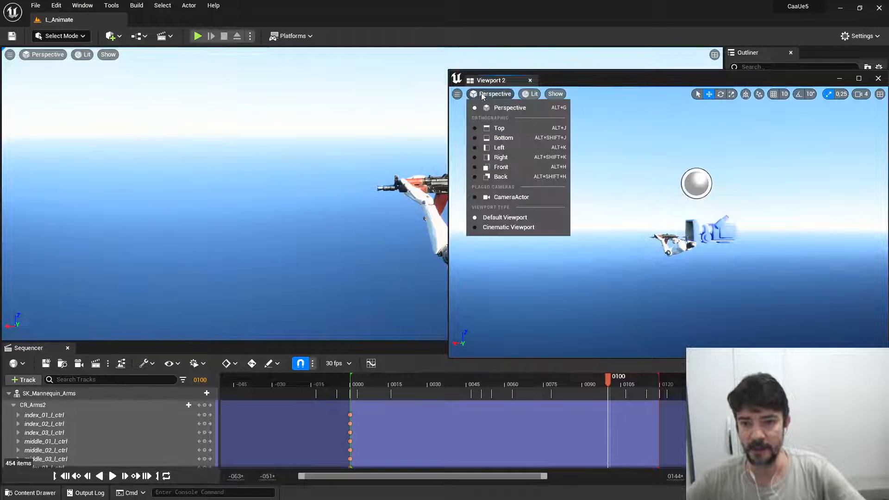
{"action": "left_click", "coordinate": [512, 198]}
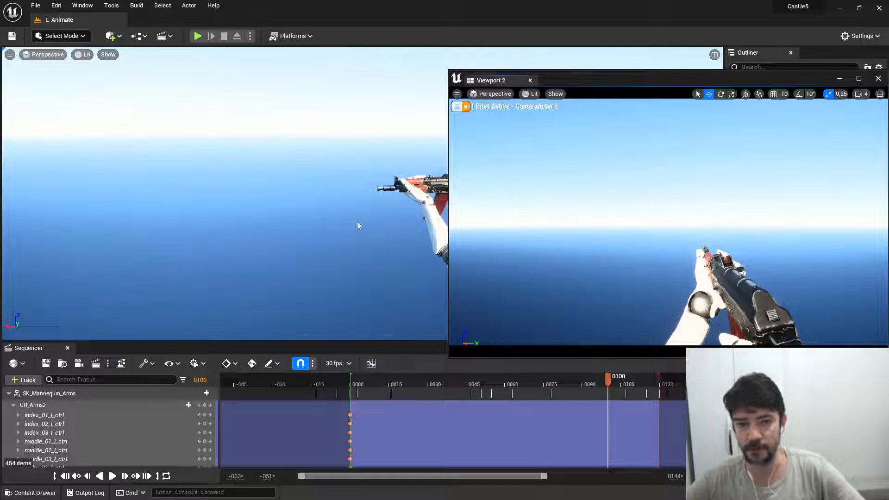
Step: Select the CR_Arms2 track to show the arms' control shapes around the rifle
{"action": "right_click_drag", "start_coordinate": [357, 223], "coordinate": [384, 218]}
{"action": "key", "text": "w"}
{"action": "key", "text": "d"}
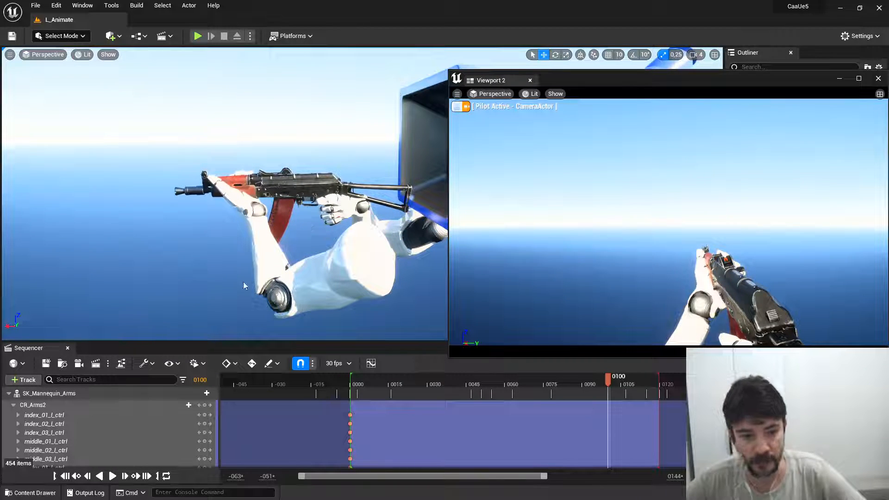
{"action": "left_click", "coordinate": [32, 405]}
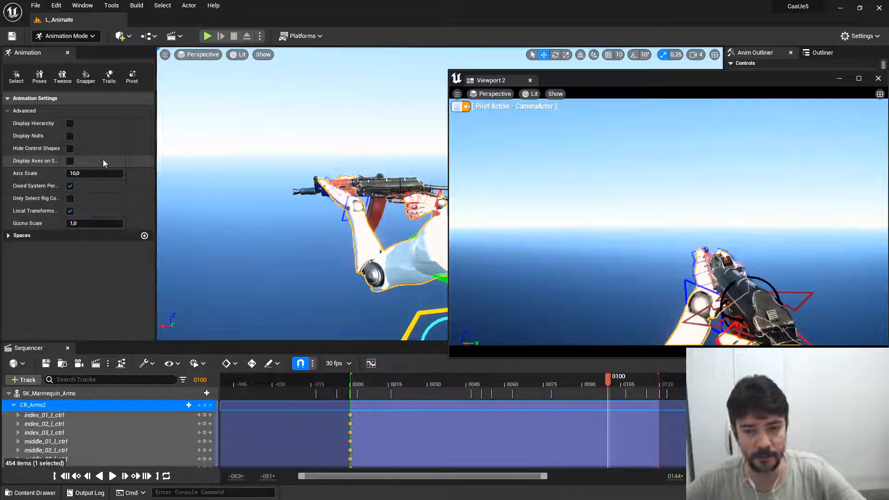
{"action": "right_click_drag", "start_coordinate": [250, 210], "coordinate": [260, 202]}
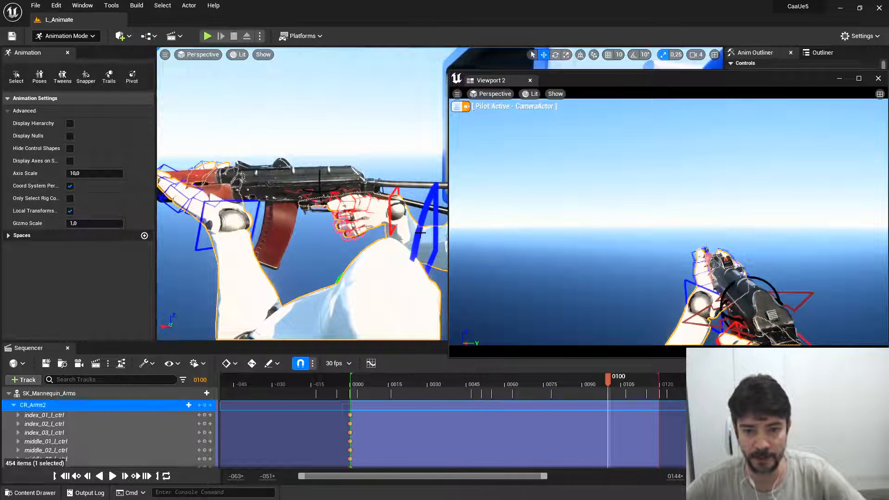
{"action": "mouse_move", "coordinate": [312, 224]}
{"action": "right_mouse_down"}
{"action": "mouse_move", "coordinate": [302, 220]}
{"action": "mouse_move", "coordinate": [319, 228]}
{"action": "right_mouse_up"}
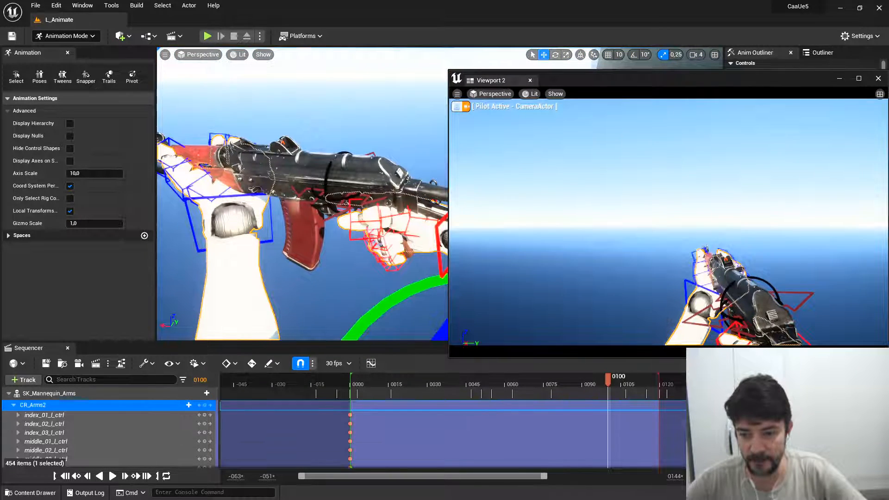
Step: Play the sequence and open the animation curves of gun_ctrl with the control shapes hidden
{"action": "scroll", "coordinate": [116, 423], "scroll_direction": "down", "scroll_amount": 10}
{"action": "scroll", "coordinate": [116, 424], "scroll_direction": "down", "scroll_amount": 2}
{"action": "left_click", "coordinate": [18, 423]}
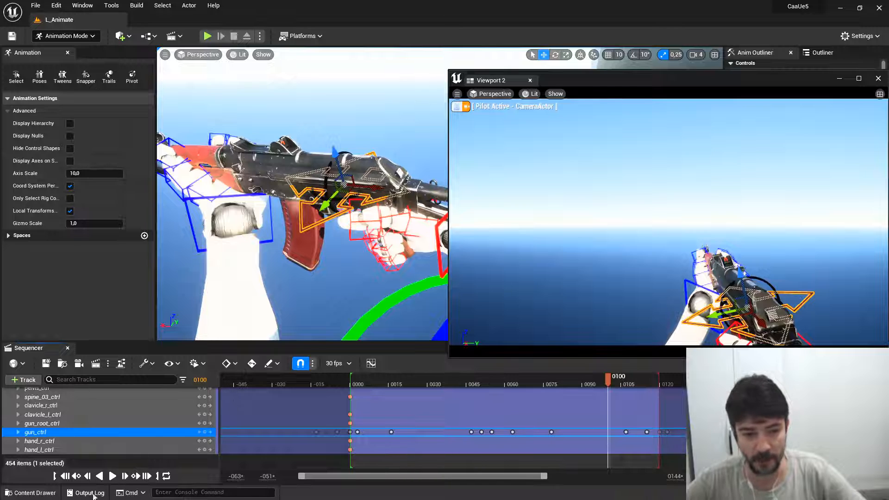
{"action": "left_click", "coordinate": [112, 476]}
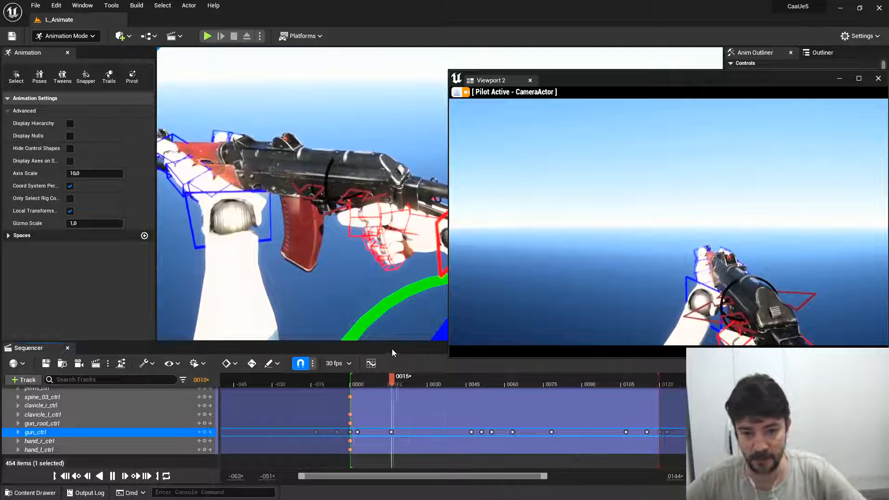
{"action": "left_click", "coordinate": [371, 364]}
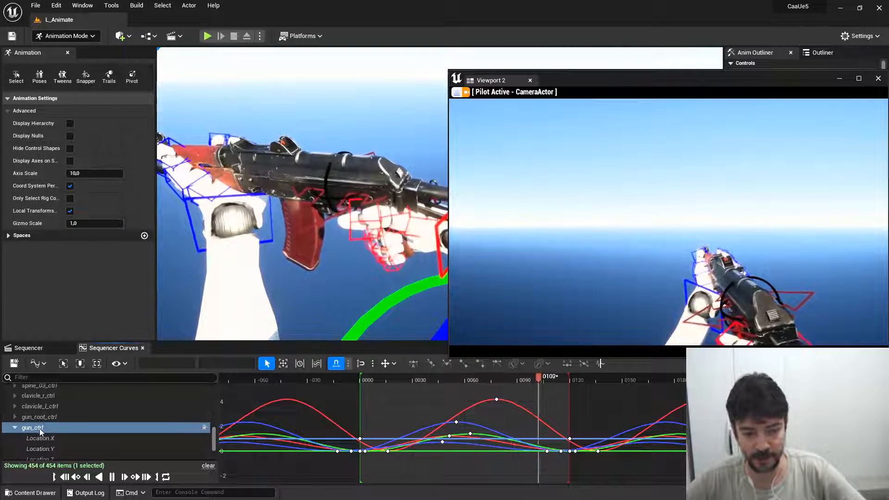
{"action": "left_click", "coordinate": [70, 149]}
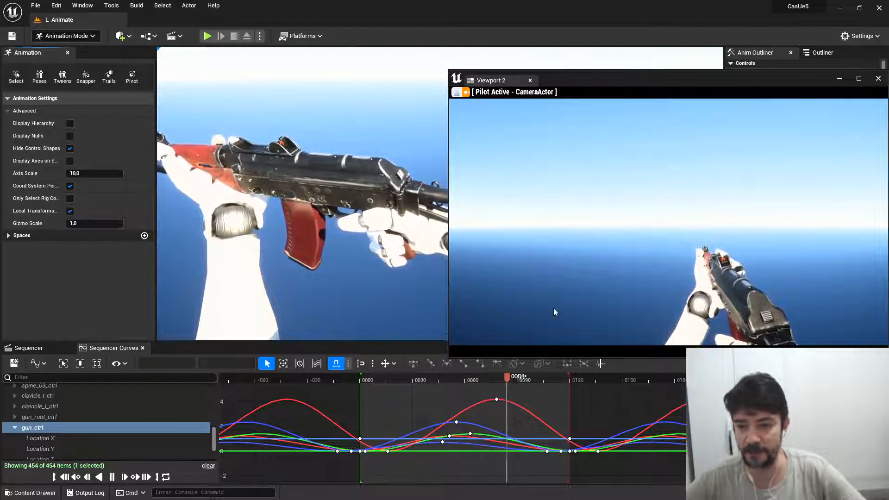
Step: Isolate gun_ctrl's Location.Z curve and lower all its keys together by about 1 unit
{"action": "scroll", "coordinate": [51, 437], "scroll_direction": "down", "scroll_amount": 2}
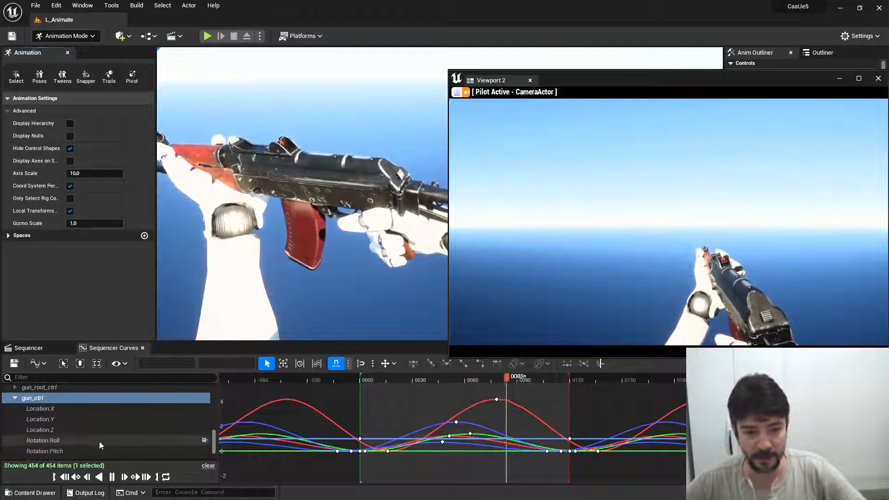
{"action": "left_click", "coordinate": [50, 430]}
{"action": "scroll", "coordinate": [417, 399], "scroll_direction": "down", "scroll_amount": 6}
{"action": "right_click_drag", "start_coordinate": [449, 405], "coordinate": [411, 423]}
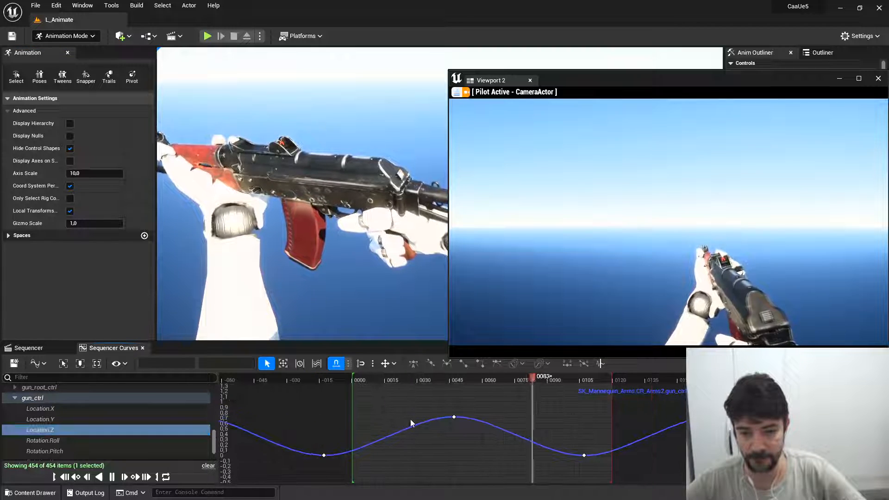
{"action": "scroll", "coordinate": [407, 420], "scroll_direction": "down", "scroll_amount": 2}
{"action": "left_click_drag", "start_coordinate": [328, 401], "coordinate": [645, 443]}
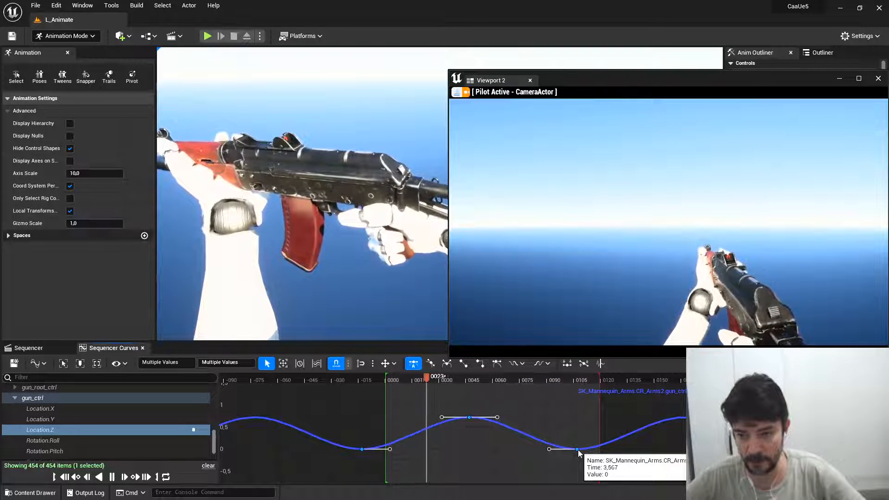
{"action": "left_click_drag", "start_coordinate": [577, 449], "coordinate": [579, 498]}
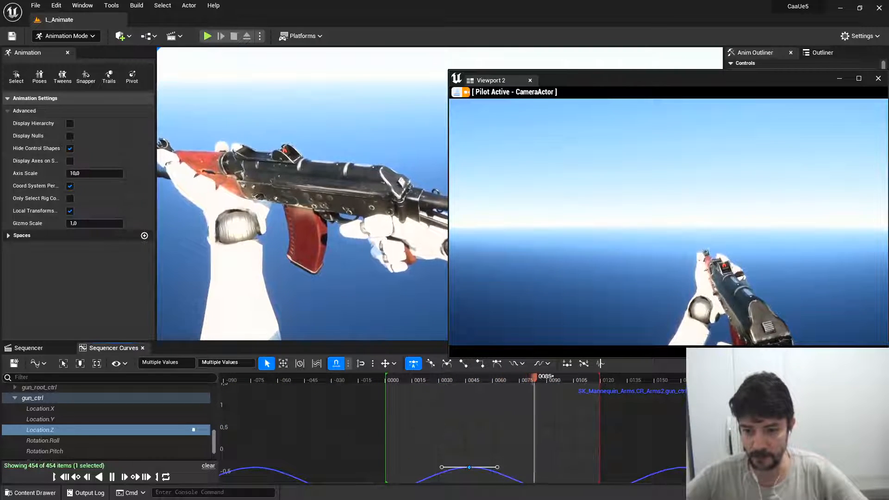
Step: Raise the selected Location.Z keys well above zero so the rifle sits higher in the camera view
{"action": "right_click_drag", "start_coordinate": [558, 420], "coordinate": [450, 389]}
{"action": "scroll", "coordinate": [487, 427], "scroll_direction": "down", "scroll_amount": 7}
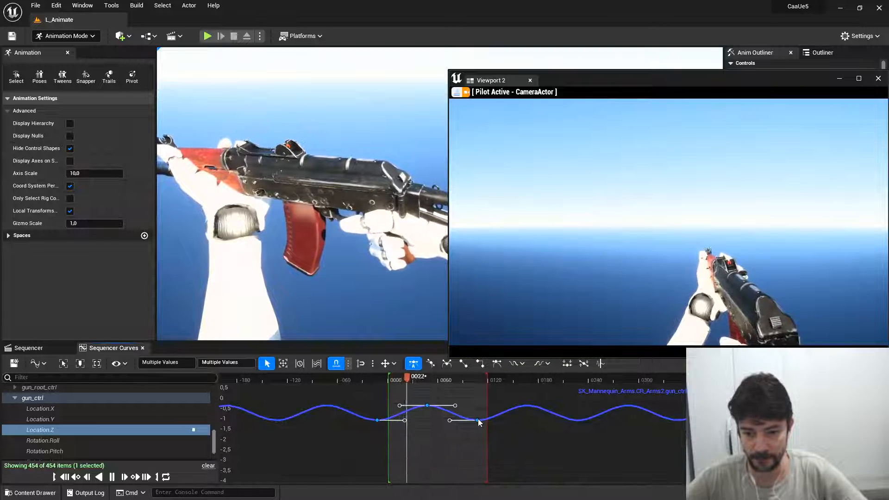
{"action": "left_click_drag", "start_coordinate": [477, 420], "coordinate": [487, 273]}
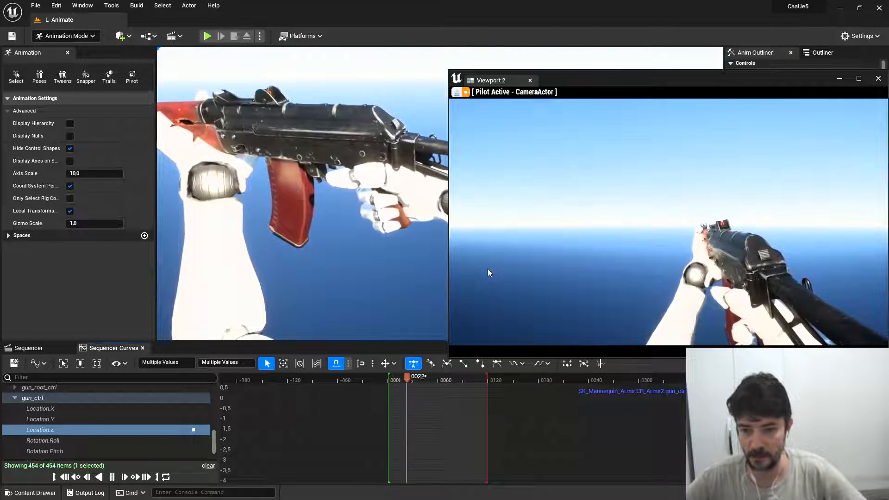
{"action": "right_click_drag", "start_coordinate": [465, 424], "coordinate": [456, 479]}
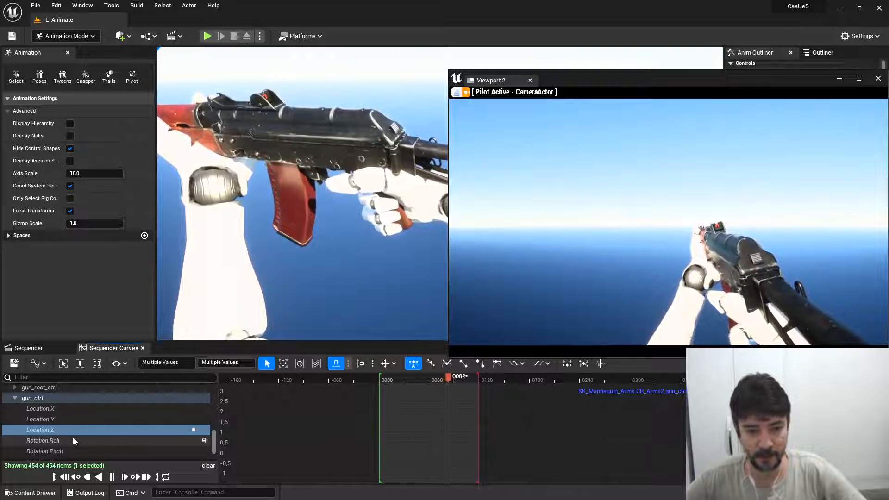
Step: Raise all keys of gun_ctrl's Location.X curve together to bring the rifle closer to the camera
{"action": "left_click", "coordinate": [51, 410]}
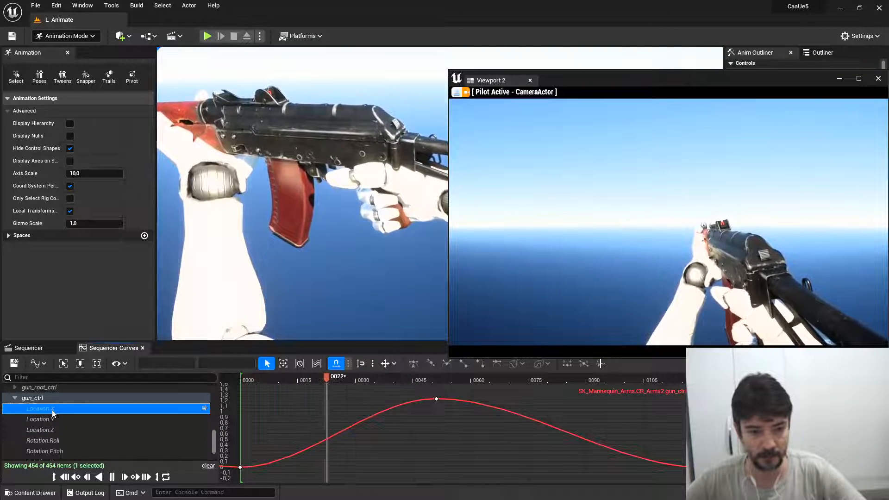
{"action": "scroll", "coordinate": [382, 430], "scroll_direction": "down", "scroll_amount": 4}
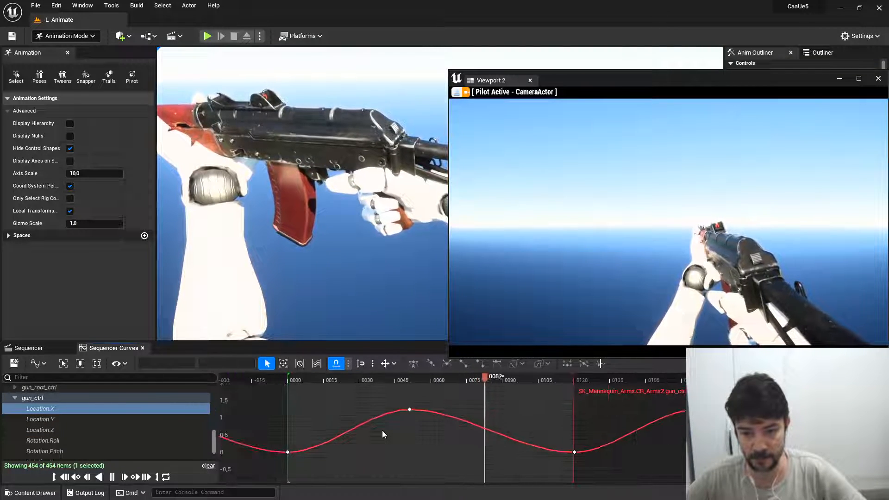
{"action": "scroll", "coordinate": [382, 430], "scroll_direction": "down", "scroll_amount": 2}
{"action": "left_click_drag", "start_coordinate": [285, 402], "coordinate": [592, 462]}
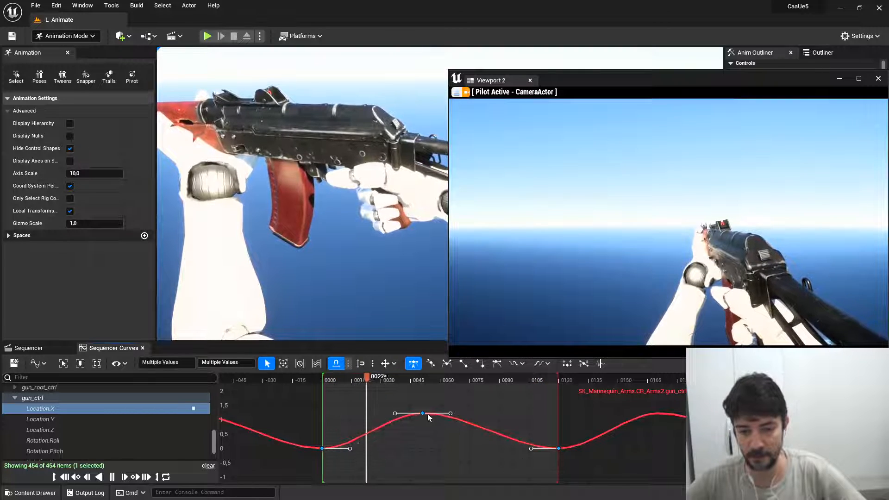
{"action": "left_click_drag", "start_coordinate": [428, 417], "coordinate": [443, 180]}
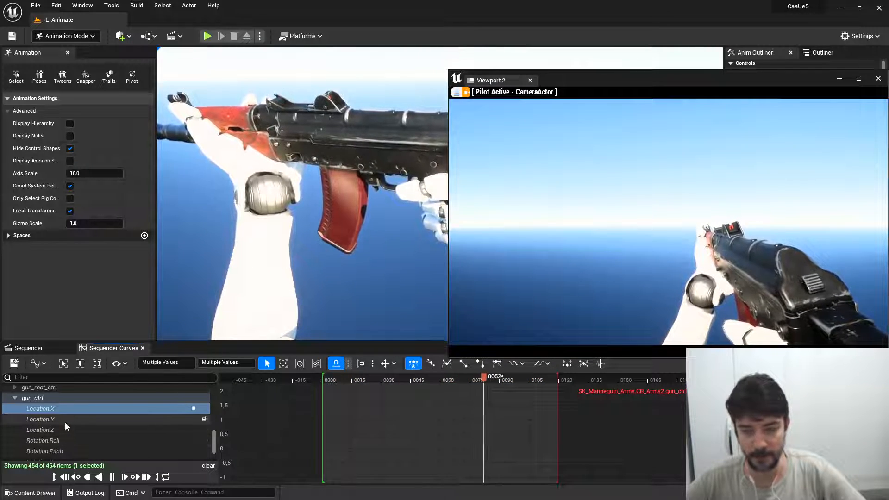
Step: Add a key at frame 59 on gun_ctrl's Rotation.Pitch curve and move it to frame 61 at about -1,8
{"action": "left_click", "coordinate": [41, 420]}
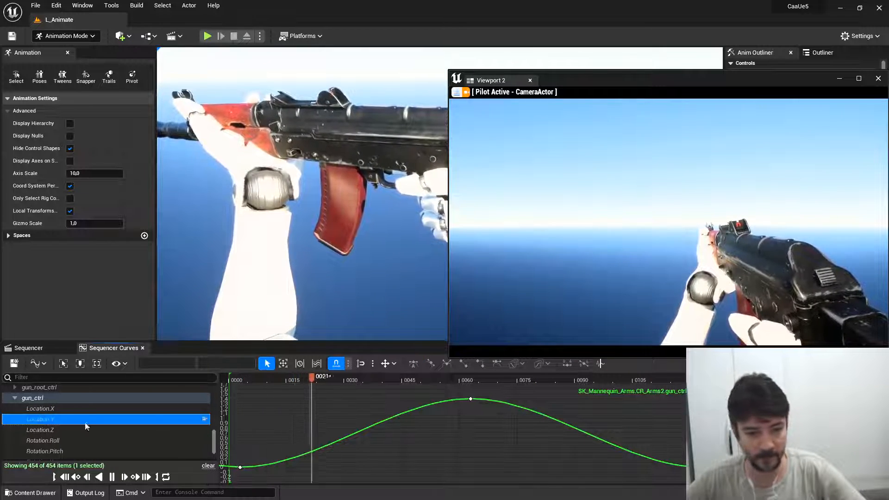
{"action": "scroll", "coordinate": [45, 423], "scroll_direction": "down", "scroll_amount": 1}
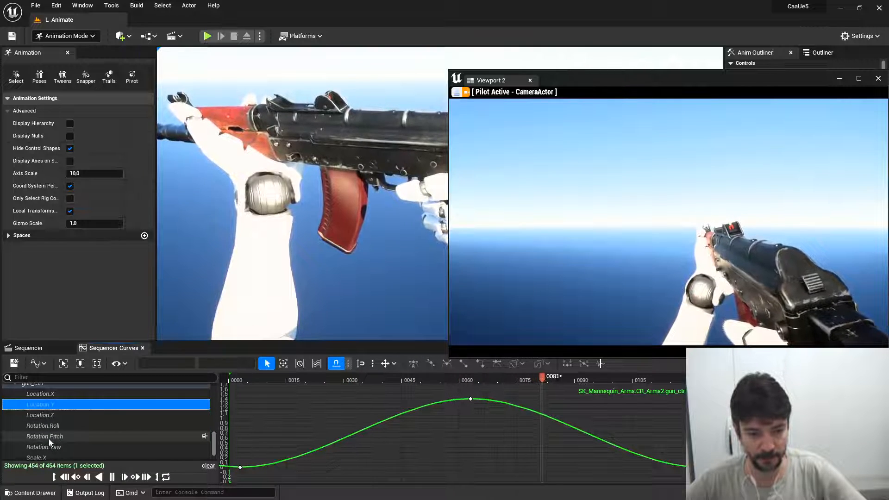
{"action": "left_click", "coordinate": [49, 436]}
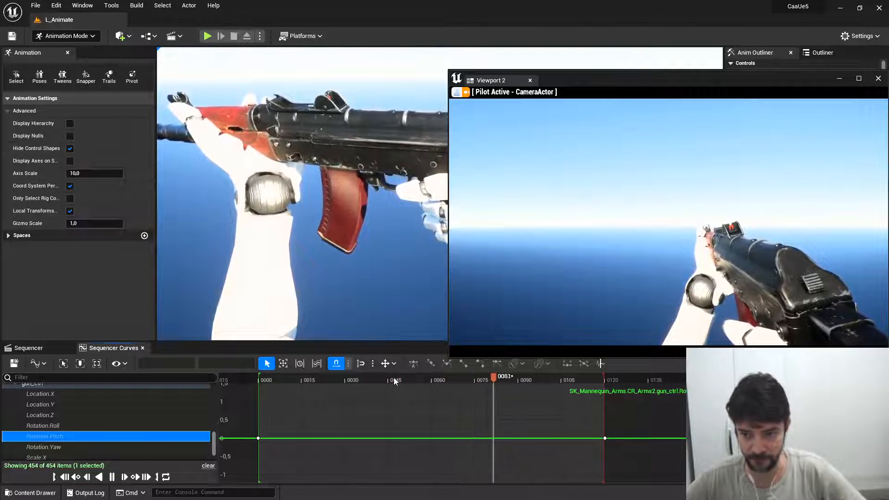
{"action": "middle_click", "coordinate": [429, 438]}
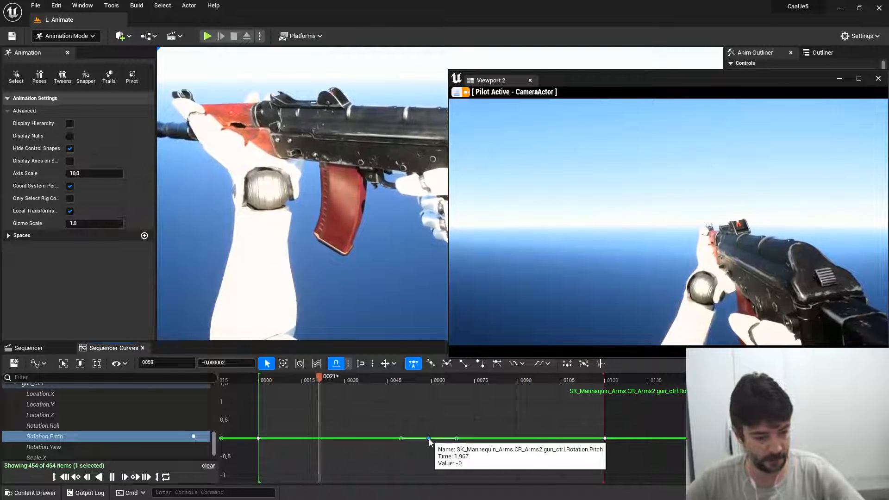
{"action": "scroll", "coordinate": [428, 438], "scroll_direction": "down", "scroll_amount": 1}
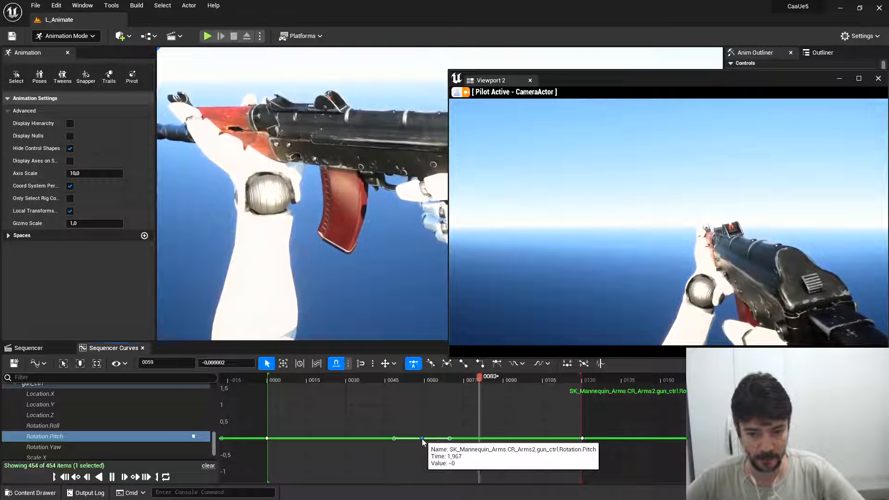
{"action": "mouse_move", "coordinate": [423, 438]}
{"action": "left_mouse_down"}
{"action": "mouse_move", "coordinate": [449, 147]}
{"action": "mouse_move", "coordinate": [448, 282]}
{"action": "mouse_move", "coordinate": [406, 498]}
{"action": "mouse_move", "coordinate": [407, 481]}
{"action": "mouse_move", "coordinate": [408, 495]}
{"action": "mouse_move", "coordinate": [412, 473]}
{"action": "mouse_move", "coordinate": [428, 498]}
{"action": "left_mouse_up"}
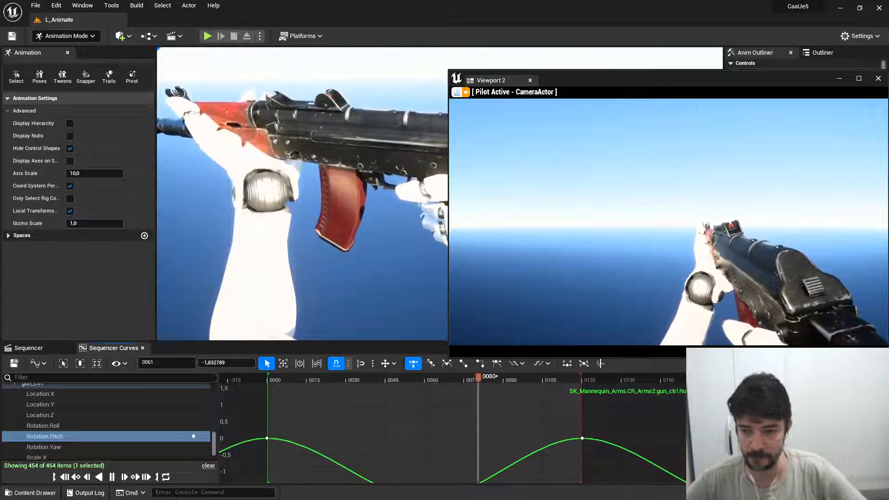
{"action": "key", "text": "f"}
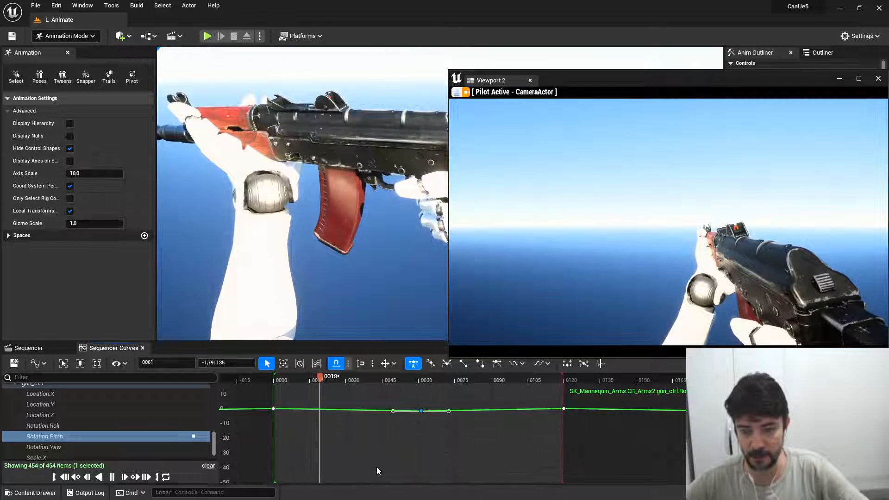
Step: Raise the Rotation.Pitch key at frame 61 to about 26,75
{"action": "left_click_drag", "start_coordinate": [422, 410], "coordinate": [421, 368]}
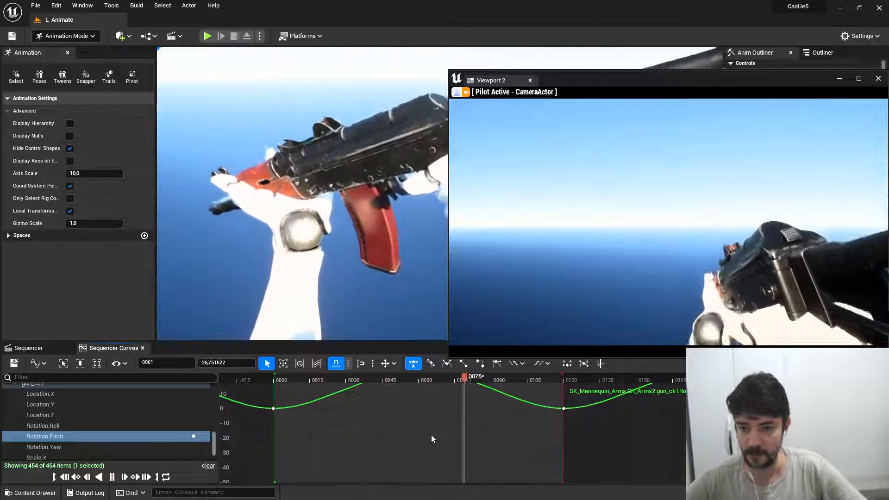
{"action": "right_click_drag", "start_coordinate": [426, 429], "coordinate": [424, 455]}
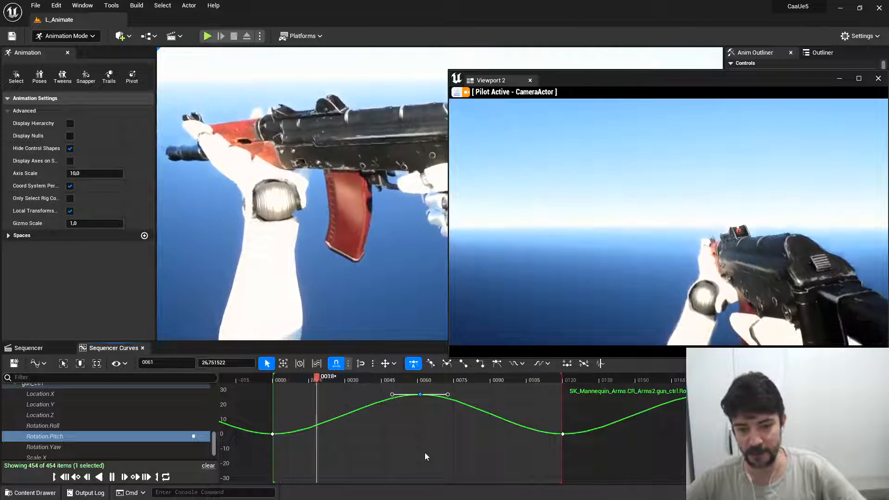
{"action": "scroll", "coordinate": [425, 453], "scroll_direction": "down", "scroll_amount": 1}
Step: Scale all Rotation.Pitch keys vertically about their center, first with a YScale of 0,1 and again with 1,5
{"action": "left_click", "coordinate": [260, 397]}
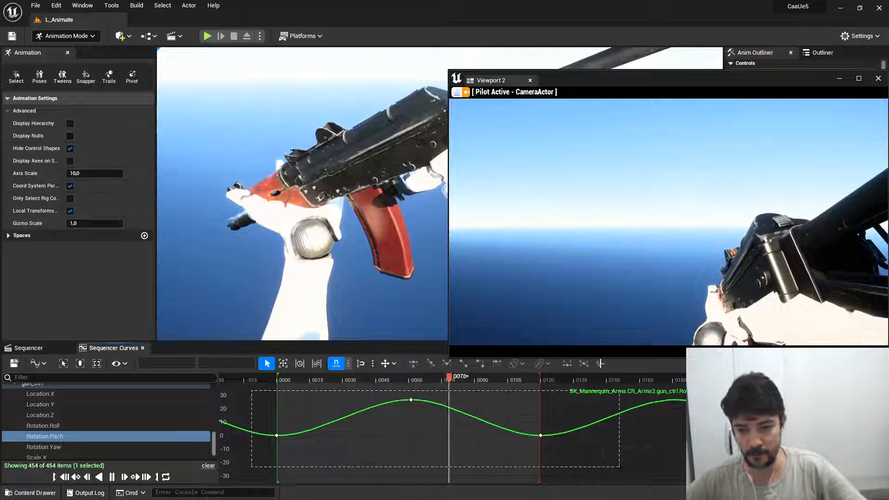
{"action": "left_click_drag", "start_coordinate": [620, 467], "coordinate": [620, 468]}
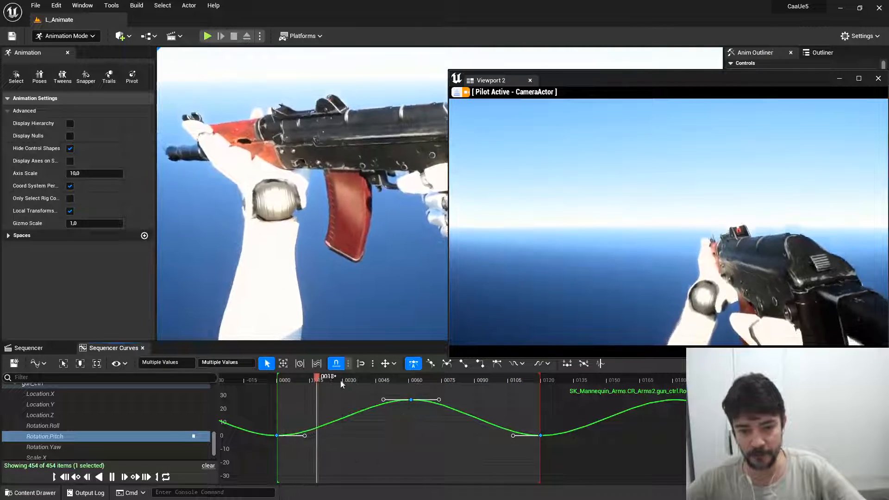
{"action": "left_click", "coordinate": [316, 364]}
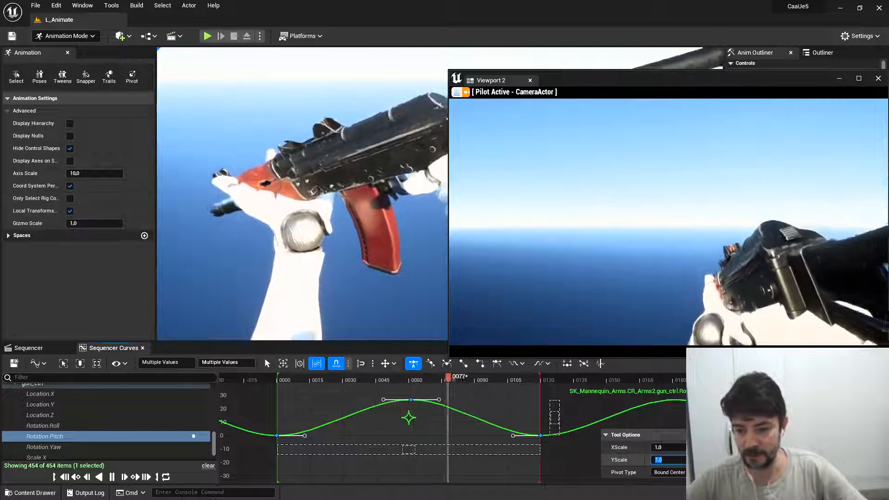
{"action": "left_click", "coordinate": [665, 459]}
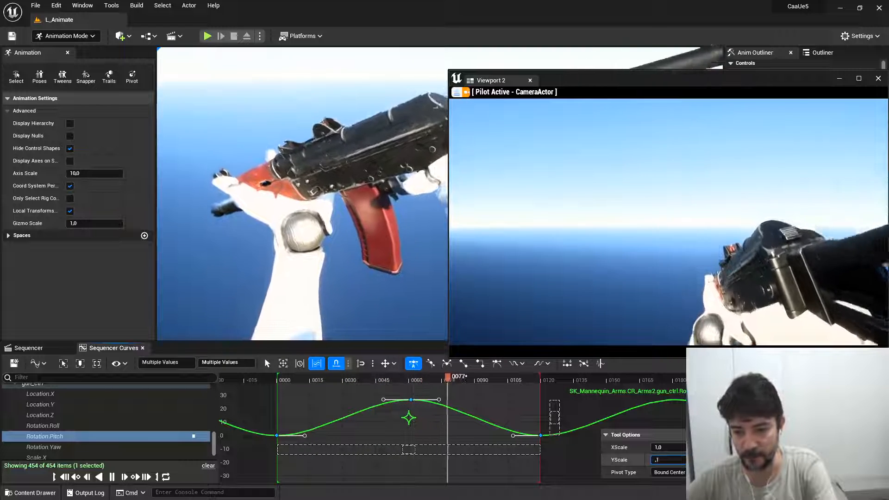
{"action": "type", "text": ",1"}
{"action": "key", "text": "Return"}
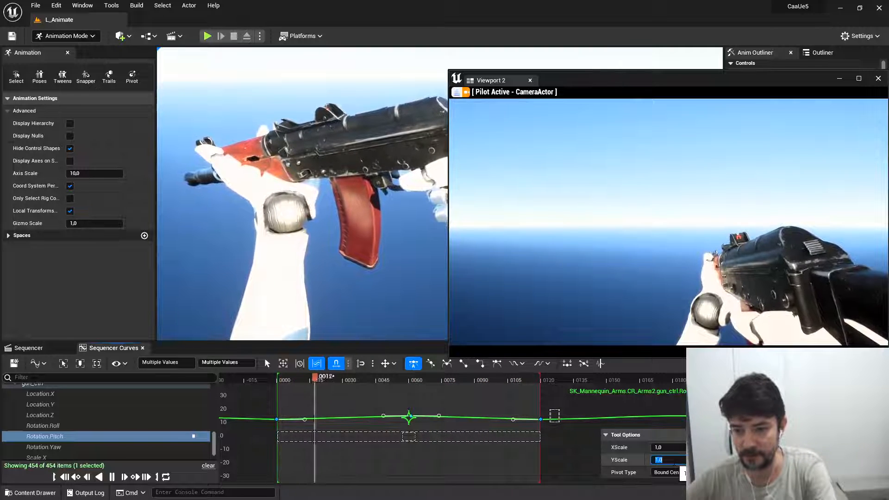
{"action": "type", "text": "1,5"}
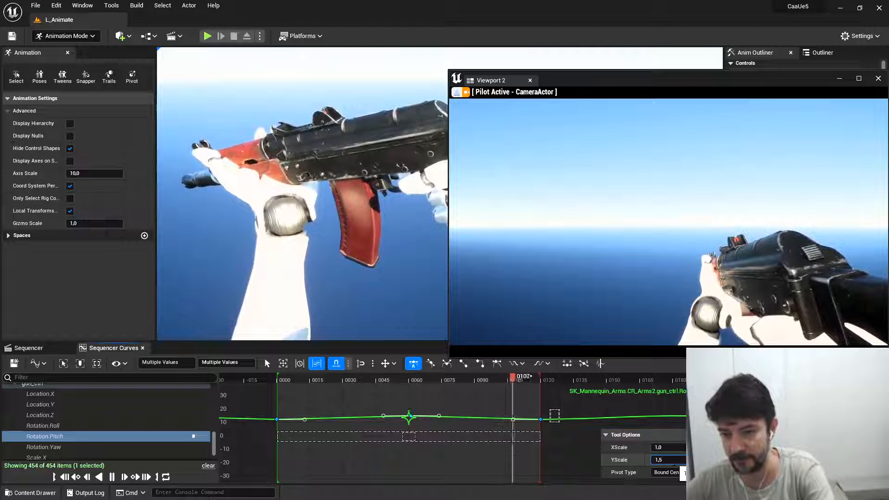
{"action": "key", "text": "Return"}
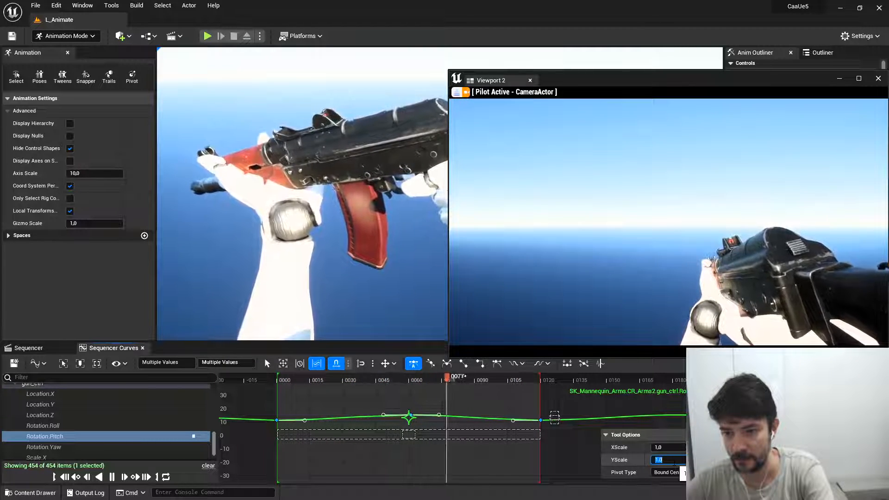
Step: Select all keys of gun_ctrl's Rotation.Pitch curve and lower them together until the curve lies near 0
{"action": "left_click", "coordinate": [367, 397]}
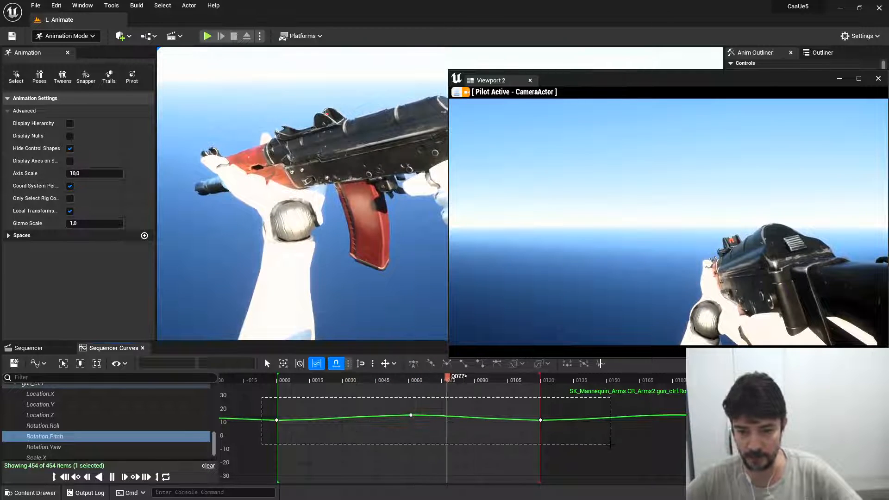
{"action": "key", "text": "ctrl+a"}
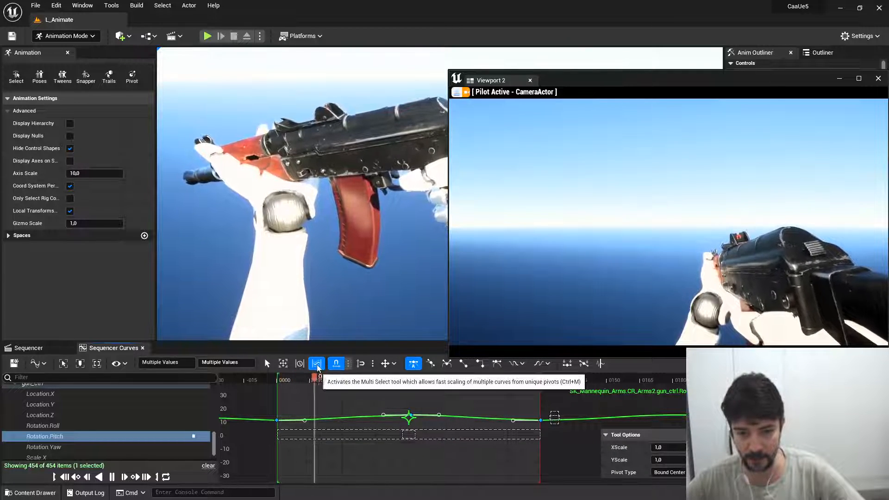
{"action": "left_click", "coordinate": [267, 364]}
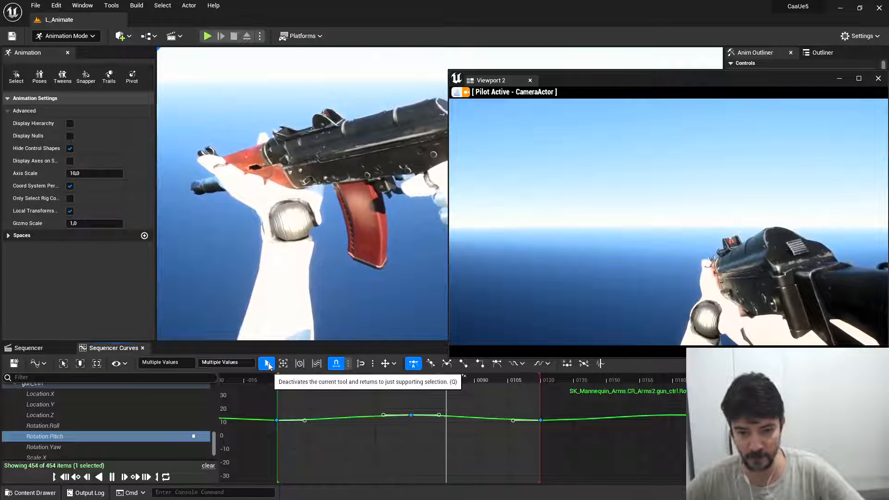
{"action": "mouse_move", "coordinate": [412, 415]}
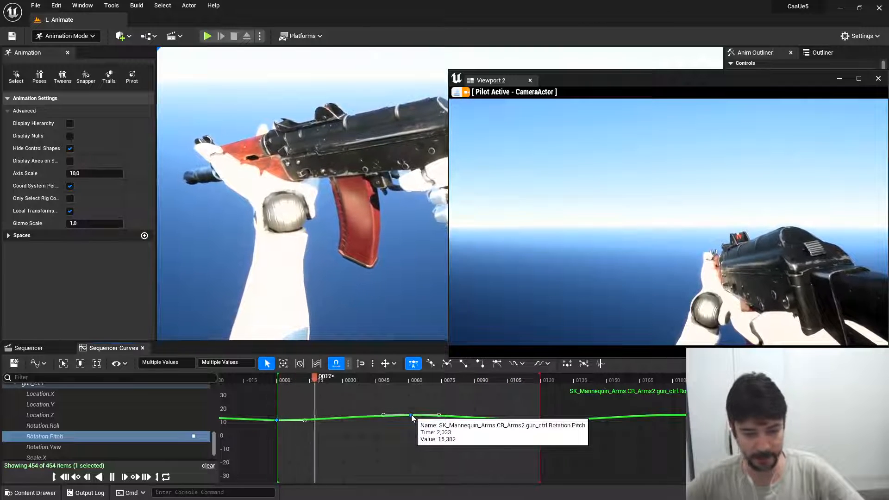
{"action": "left_click_drag", "start_coordinate": [411, 415], "coordinate": [414, 433]}
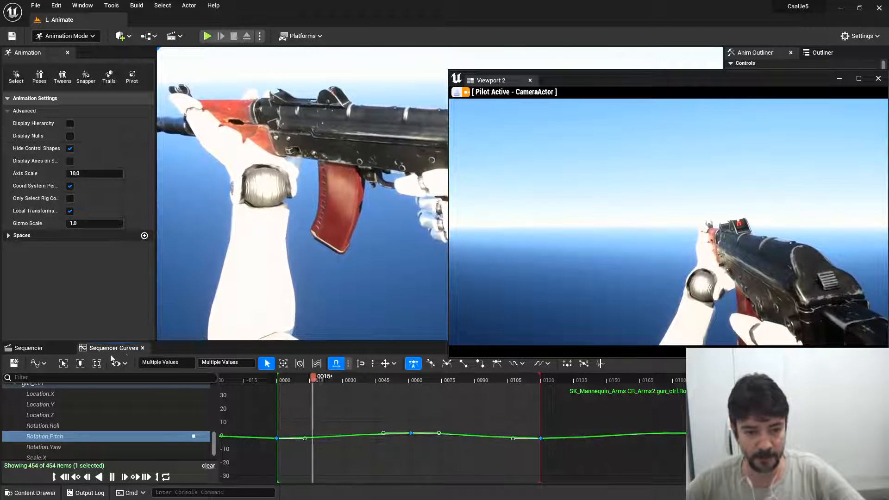
Step: Close the curve editor and stop the playback of the sequence
{"action": "left_click", "coordinate": [142, 348]}
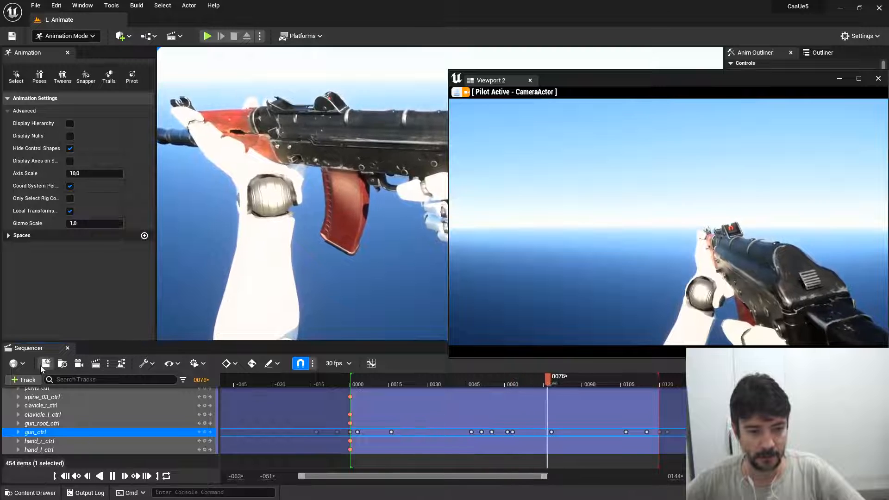
{"action": "scroll", "coordinate": [83, 416], "scroll_direction": "up", "scroll_amount": 10}
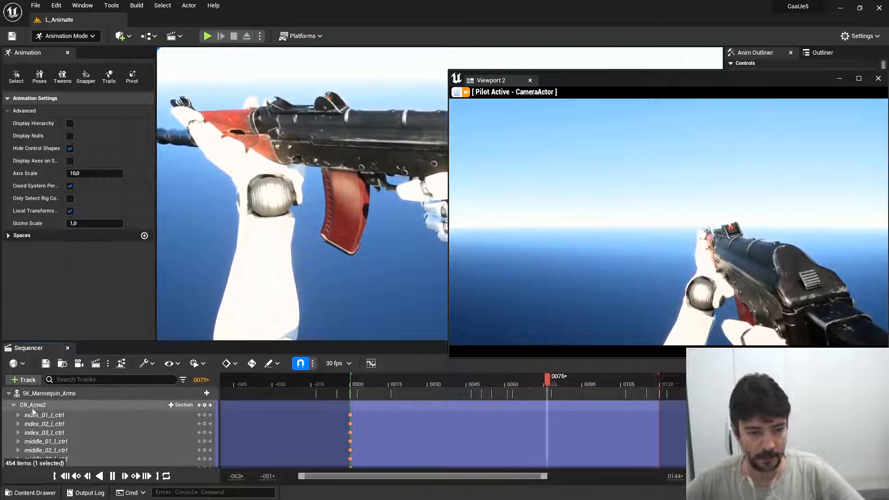
{"action": "left_click", "coordinate": [110, 479]}
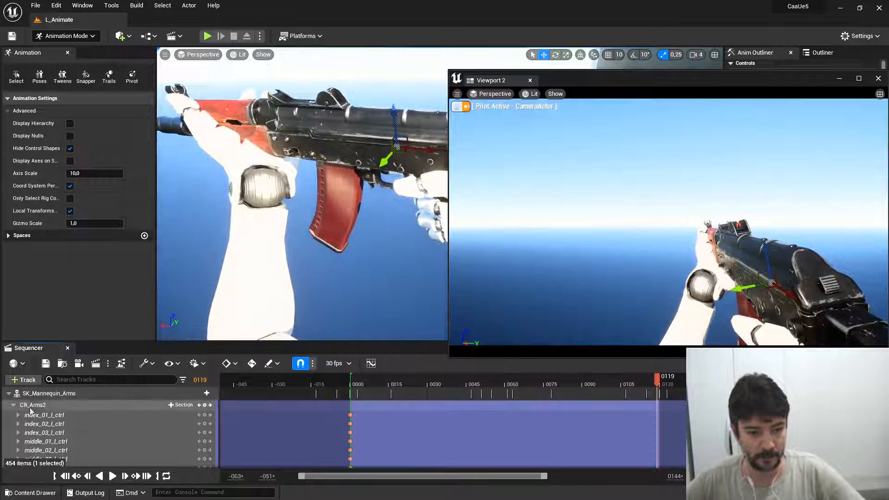
Step: Start baking an animation sequence from SK_Mannequin_Arms and choose the Animations/AnimSequences/Mannequin/ForUseWithBothRifles folder as its destination
{"action": "left_click", "coordinate": [34, 405]}
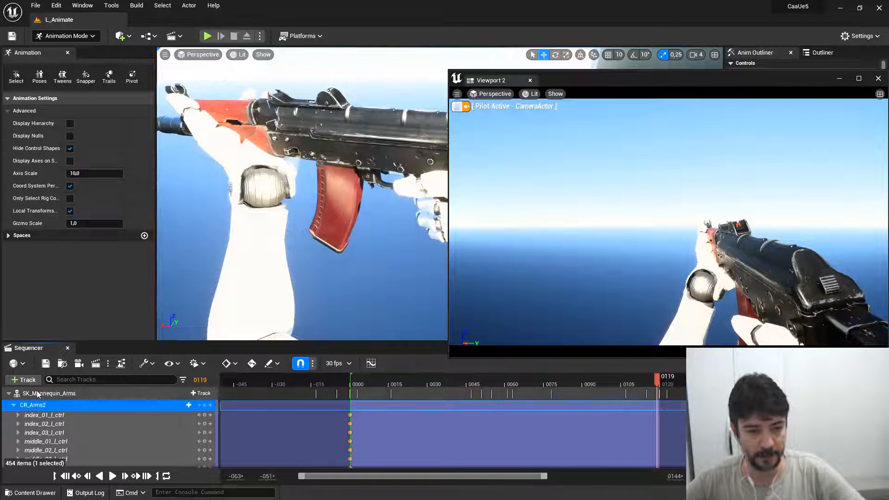
{"action": "left_click", "coordinate": [38, 395]}
{"action": "right_click", "coordinate": [38, 397]}
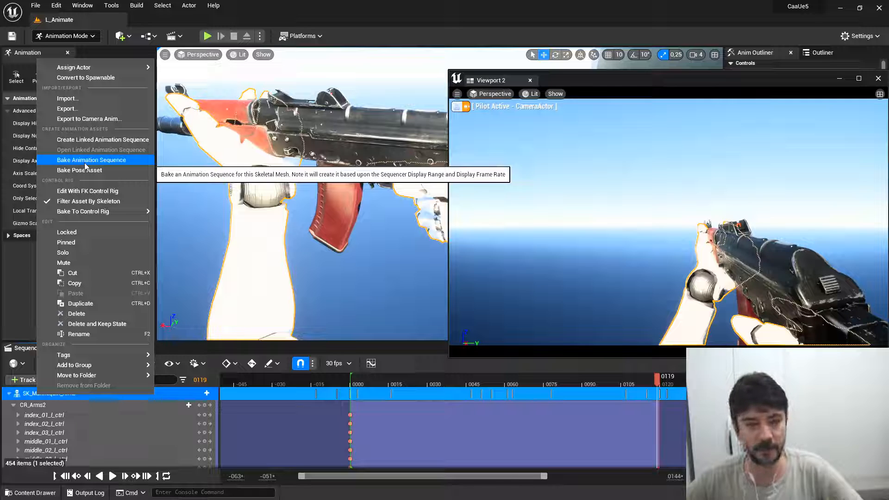
{"action": "left_click", "coordinate": [85, 161]}
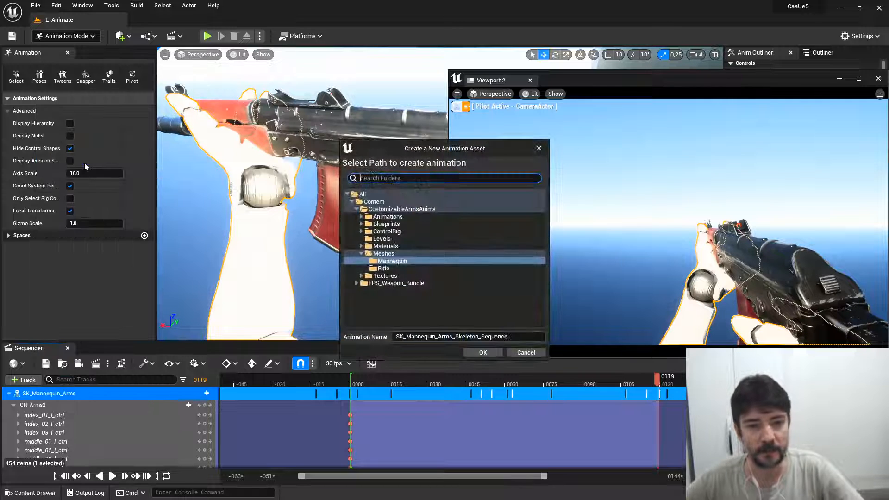
{"action": "left_click", "coordinate": [361, 217]}
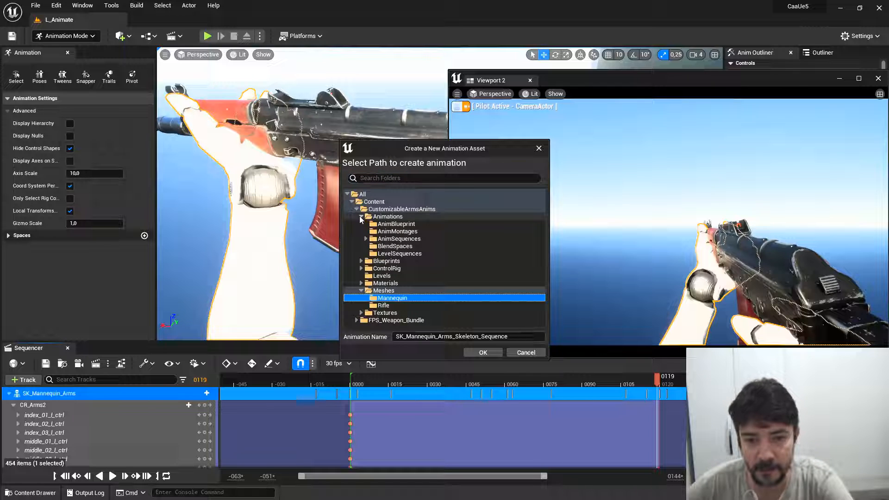
{"action": "left_click", "coordinate": [366, 239]}
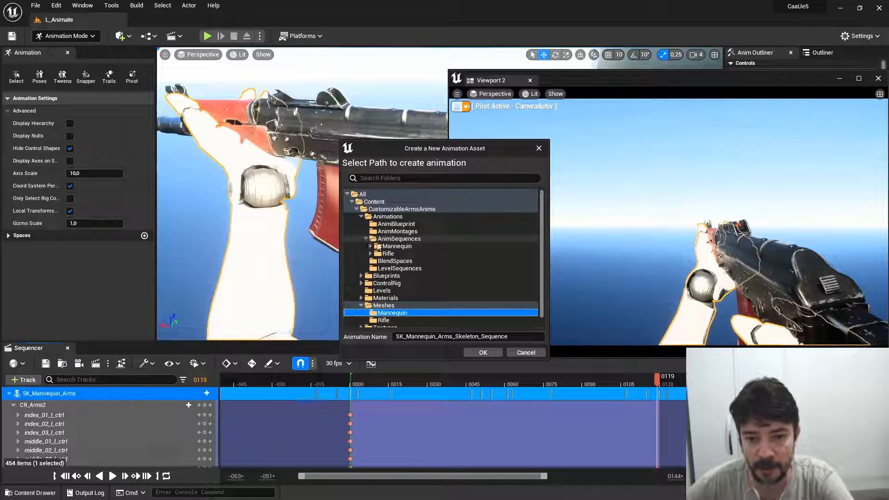
{"action": "double_click", "coordinate": [378, 246]}
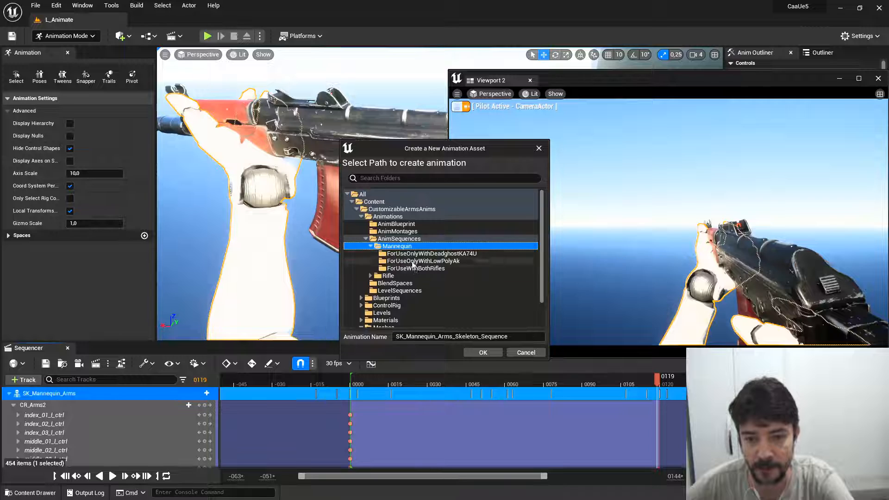
{"action": "left_click", "coordinate": [415, 270]}
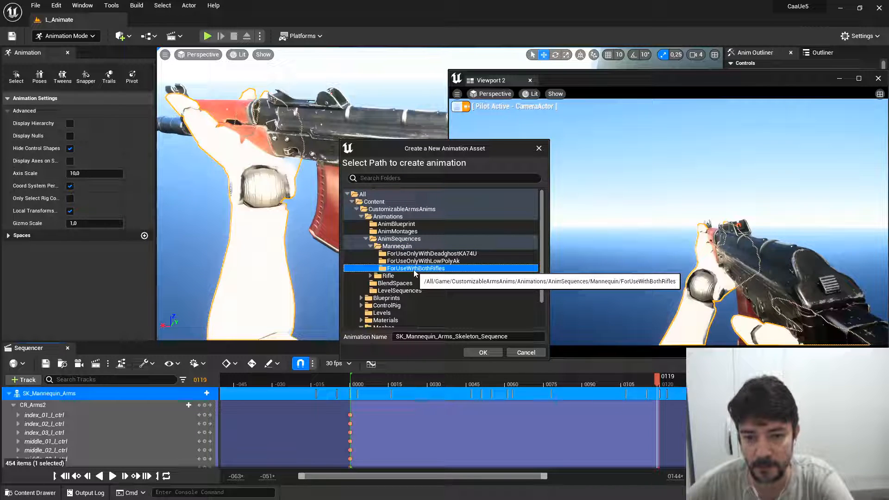
Step: Name the baked animation AS_NewIdle and export it with the default options
{"action": "key", "text": "Tab"}
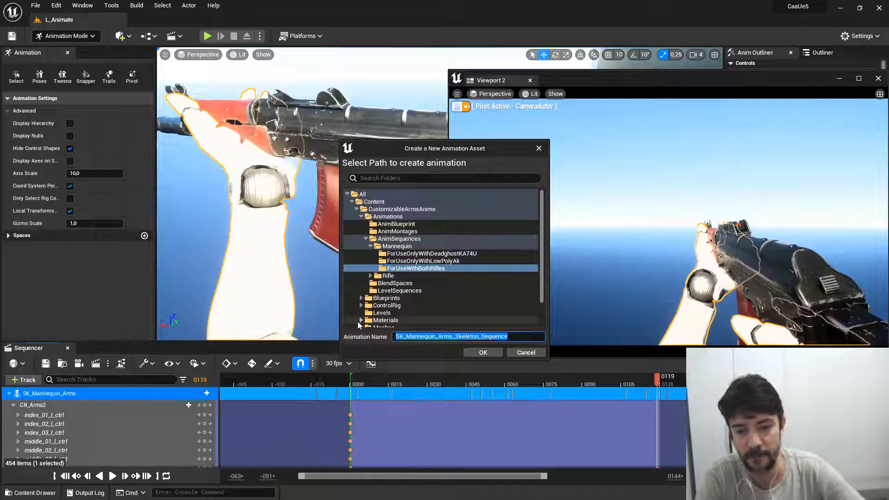
{"action": "type", "text": "AS_NewIdle"}
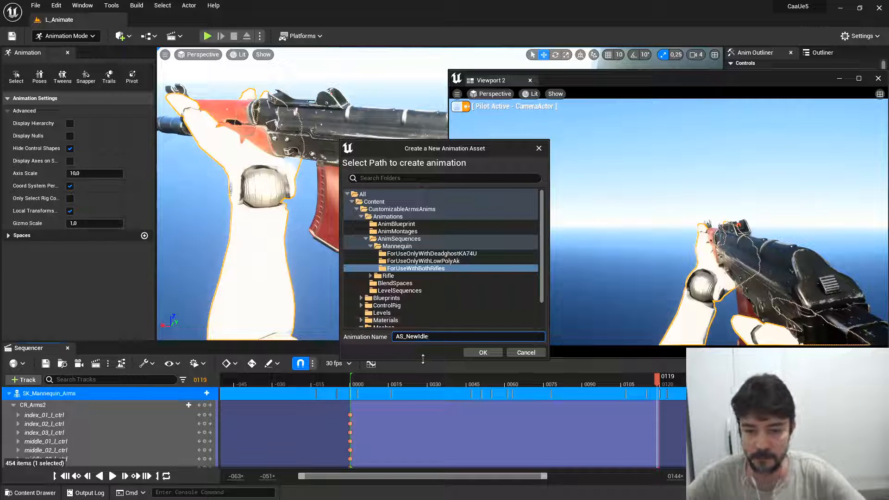
{"action": "left_click", "coordinate": [489, 353]}
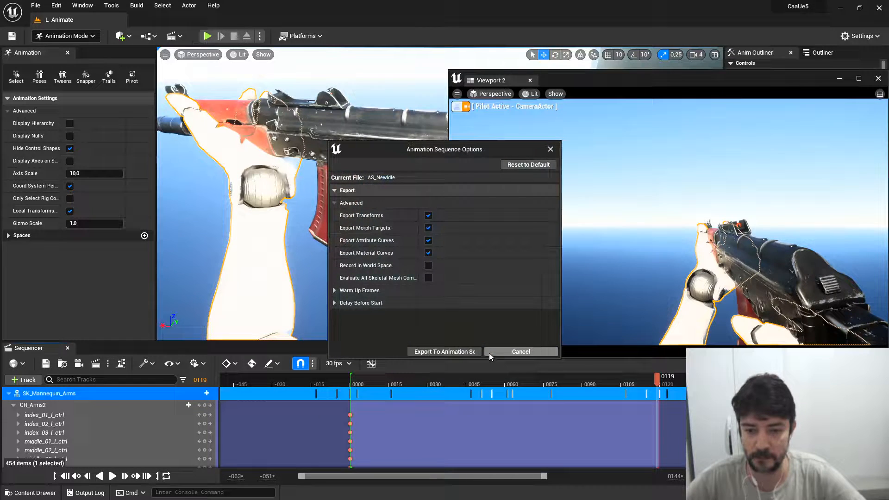
{"action": "left_click", "coordinate": [460, 353]}
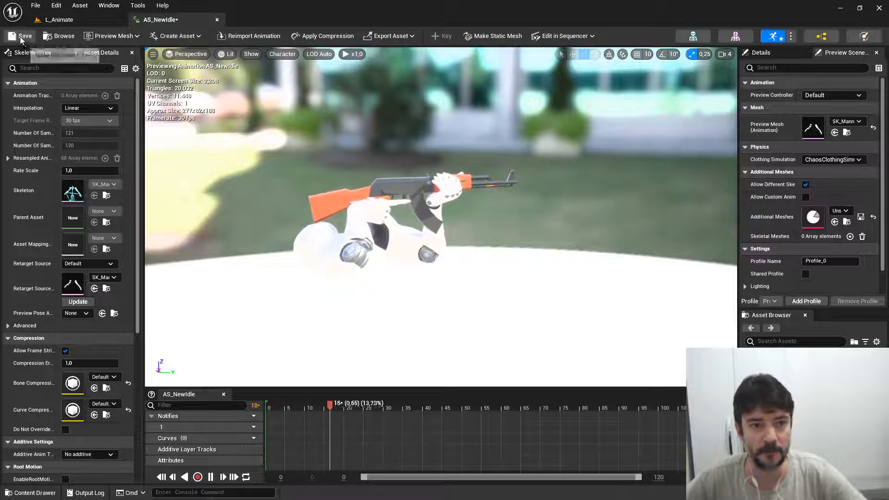
Step: Save and close the AS_NewIdle animation, and close the Sequencer and the second viewport
{"action": "left_click", "coordinate": [217, 21]}
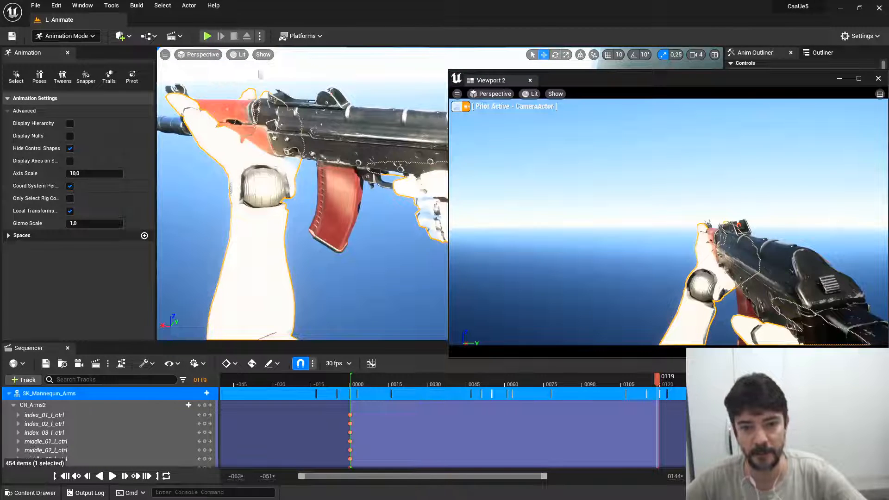
{"action": "left_click", "coordinate": [67, 347]}
{"action": "left_click", "coordinate": [878, 78]}
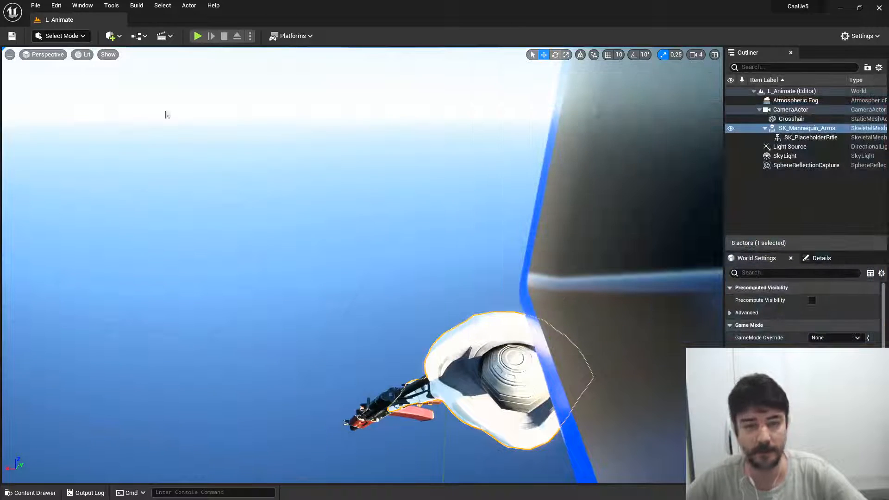
Step: Open the BS1_NotAiming blend space, replace its idle sample at Speed 0 with AS_NewIdle and save it
{"action": "key", "text": "ctrl+space"}
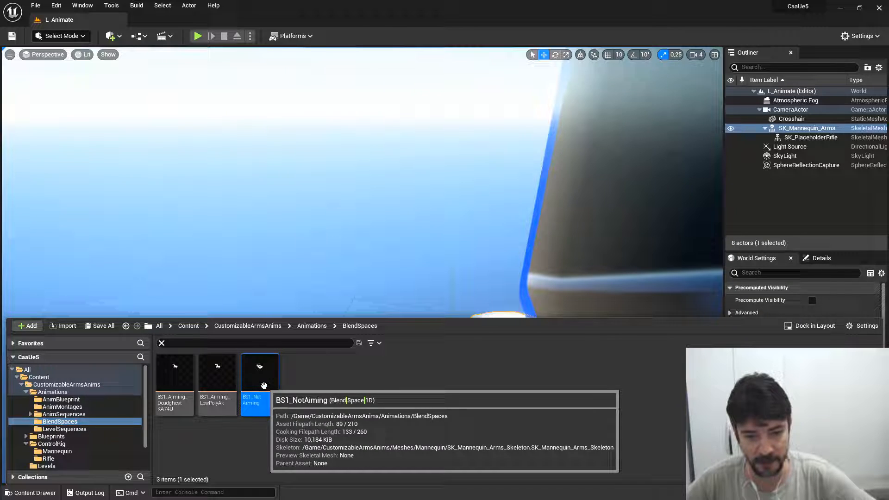
{"action": "double_click", "coordinate": [262, 384]}
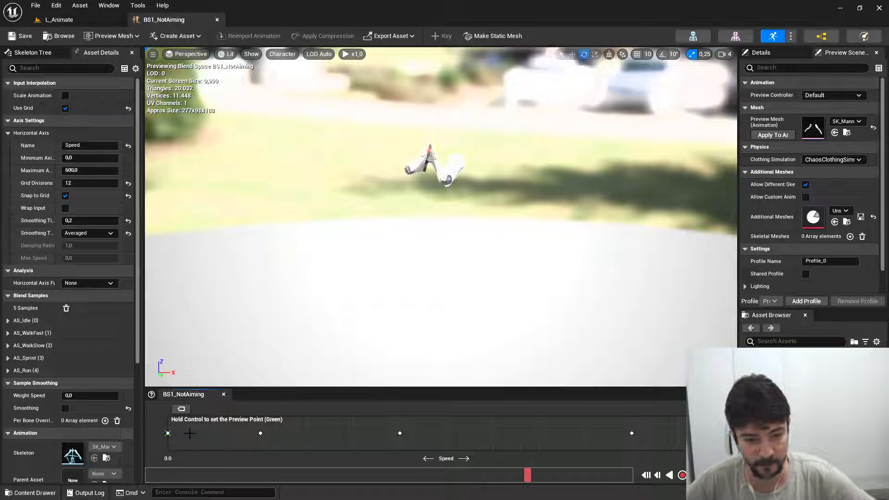
{"action": "key", "text": "ctrl"}
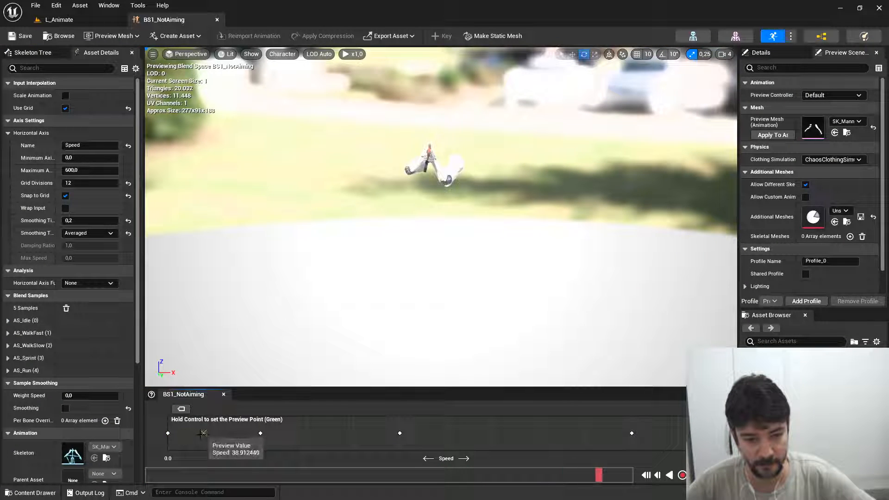
{"action": "left_click", "coordinate": [168, 433]}
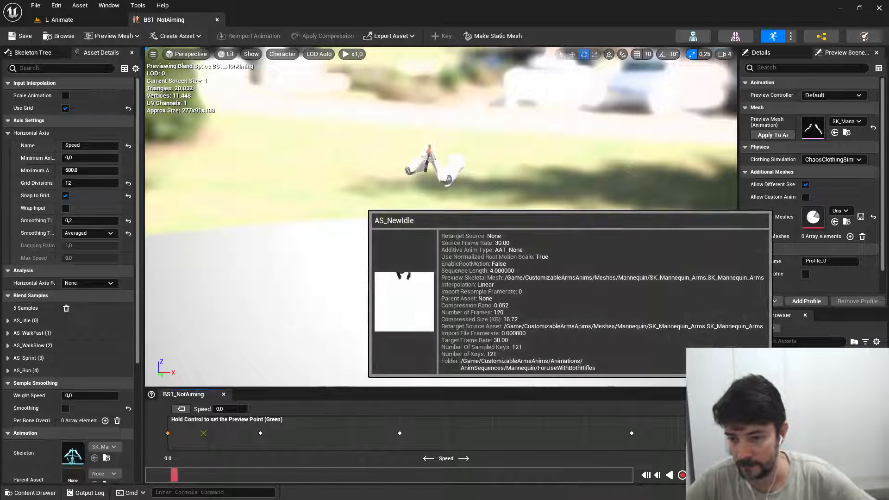
{"action": "left_click_drag", "start_coordinate": [740, 384], "coordinate": [176, 439]}
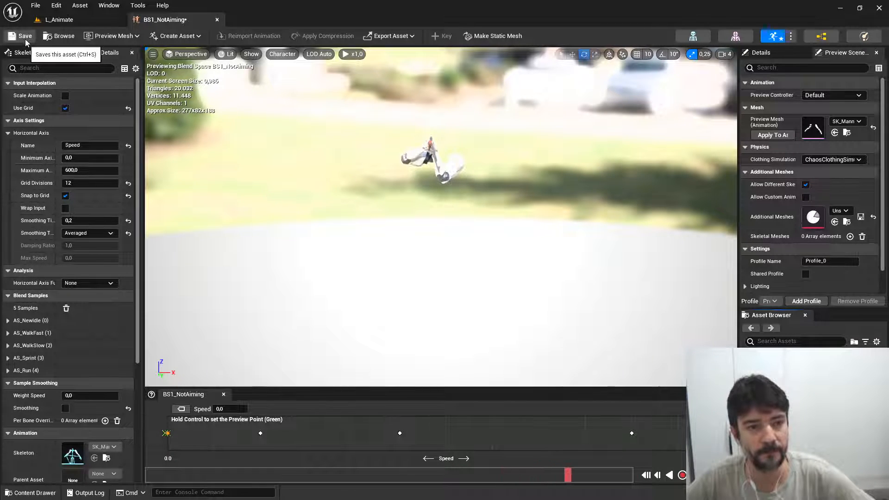
Step: Open the L_PlayTest level from the Levels folder and play it to test the new idle animation
{"action": "left_click", "coordinate": [79, 19]}
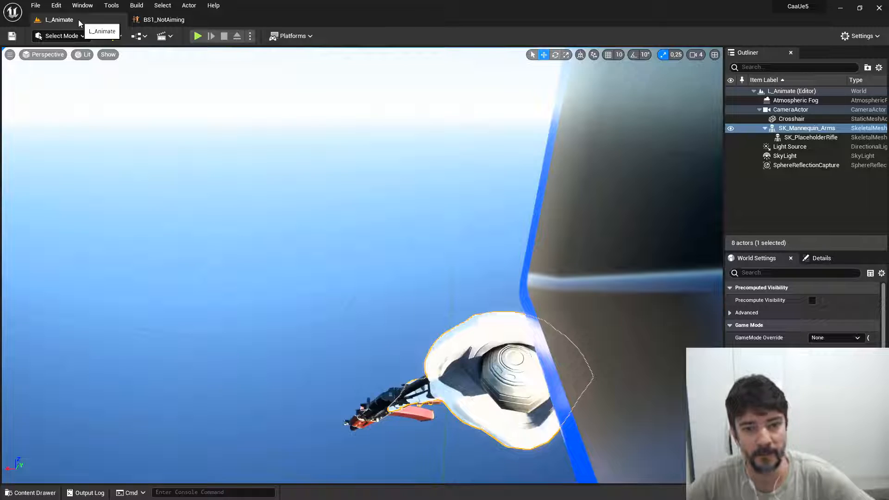
{"action": "key", "text": "ctrl+space"}
{"action": "scroll", "coordinate": [79, 456], "scroll_direction": "down", "scroll_amount": 2}
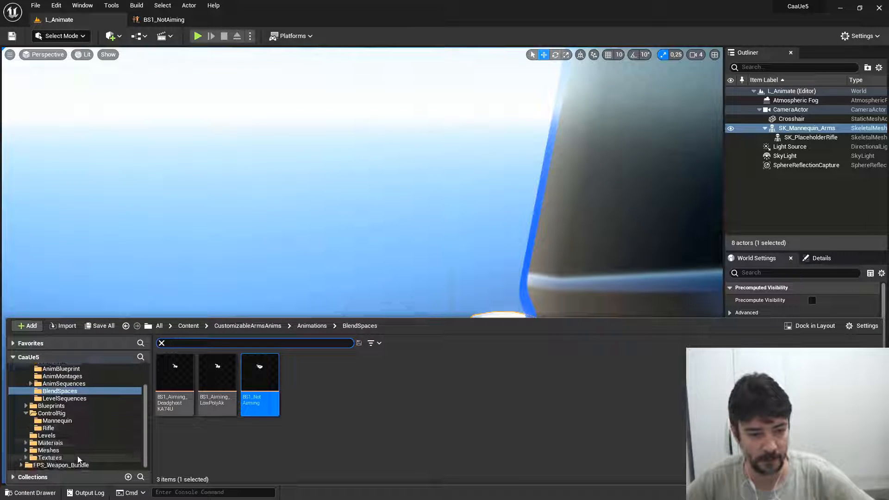
{"action": "left_click", "coordinate": [47, 435]}
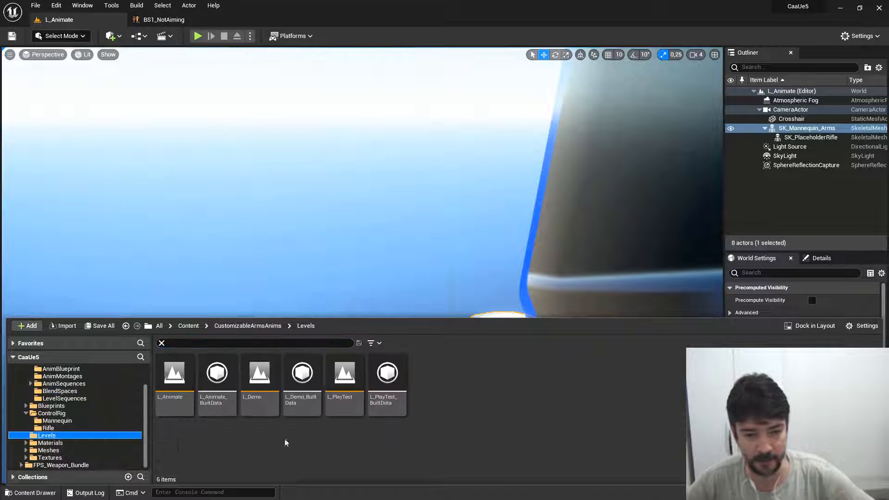
{"action": "double_click", "coordinate": [348, 384]}
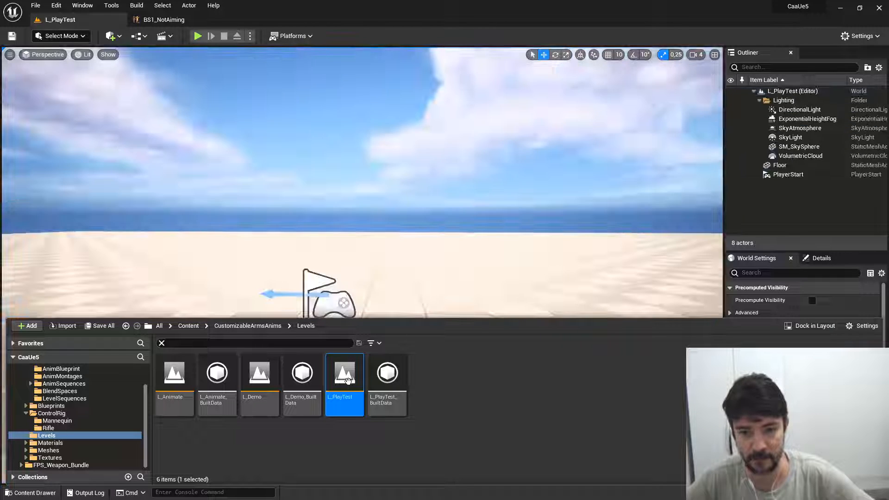
{"action": "left_click", "coordinate": [198, 38]}
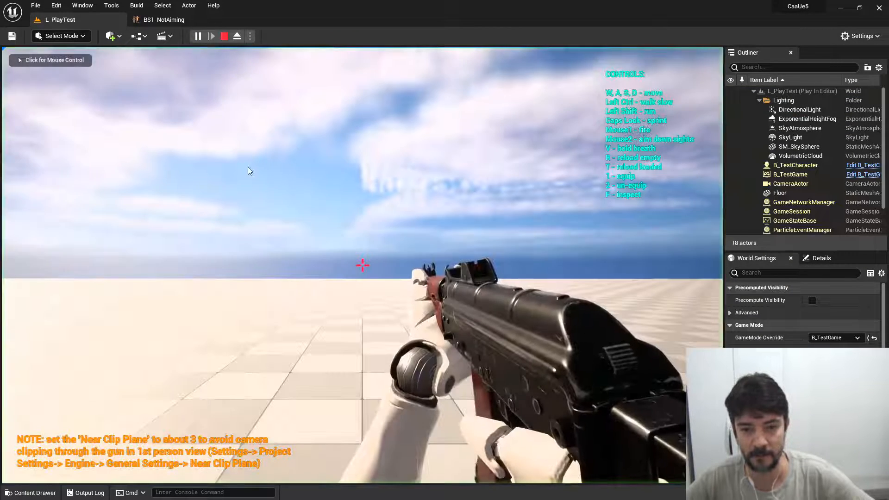